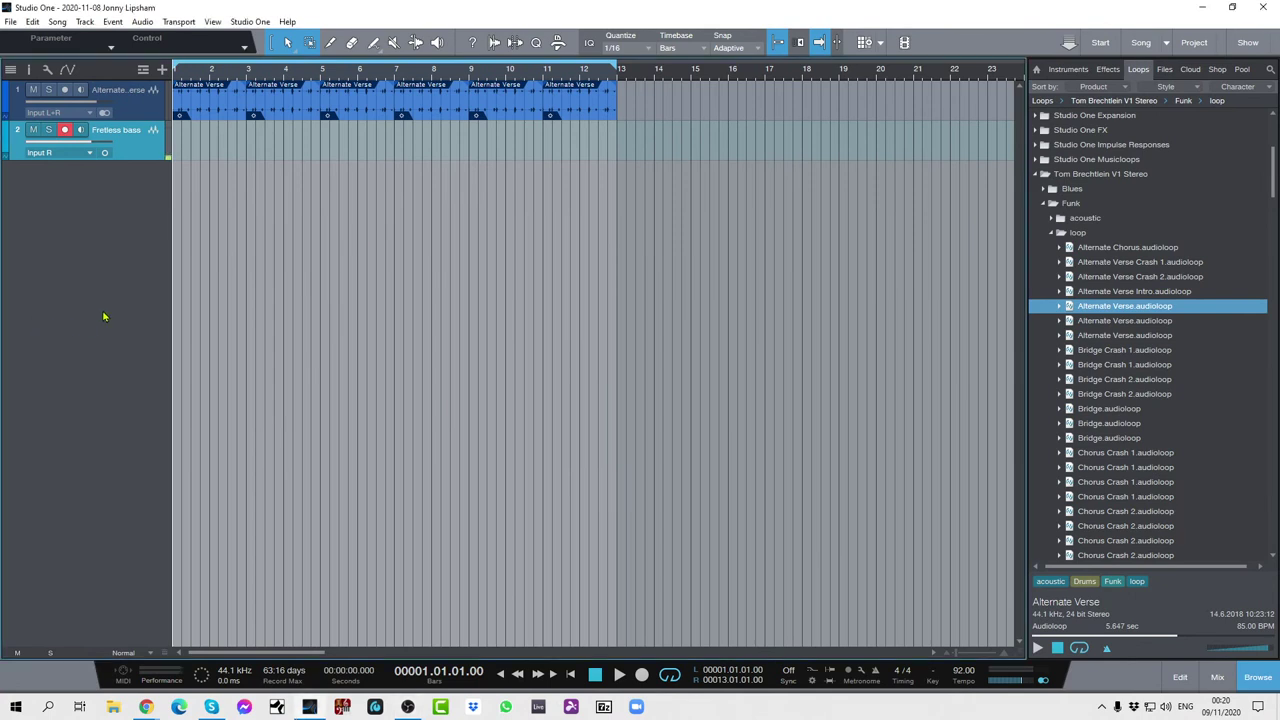
Show the mixing console, enlarge it to tall channel strips and hide its instrument and channel lists
key(F3)
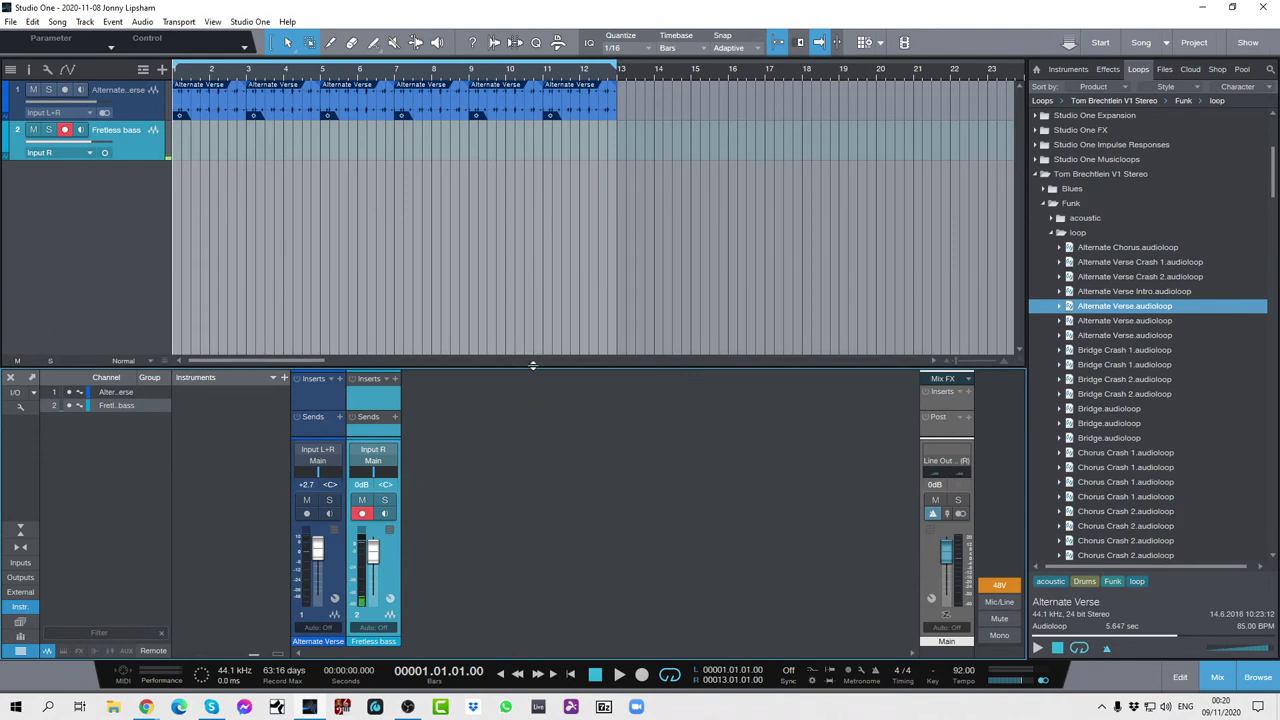
drag(532, 368, 560, 280)
click(20, 606)
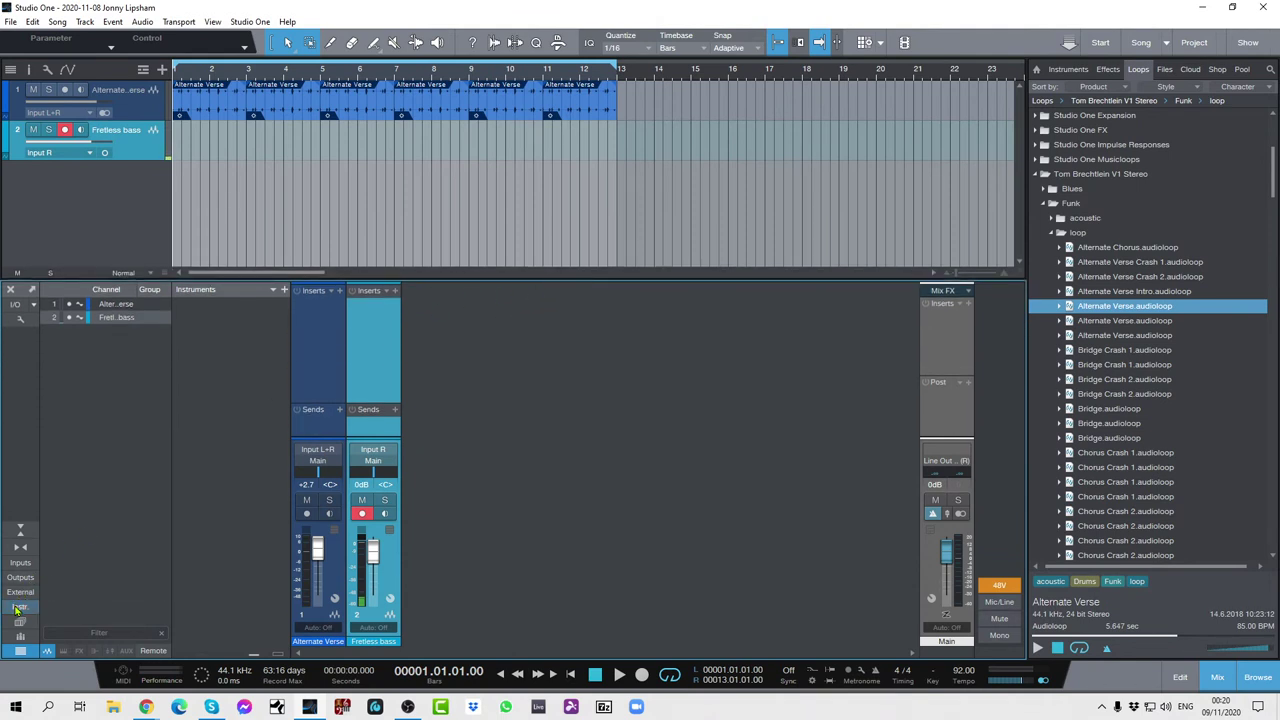
click(20, 650)
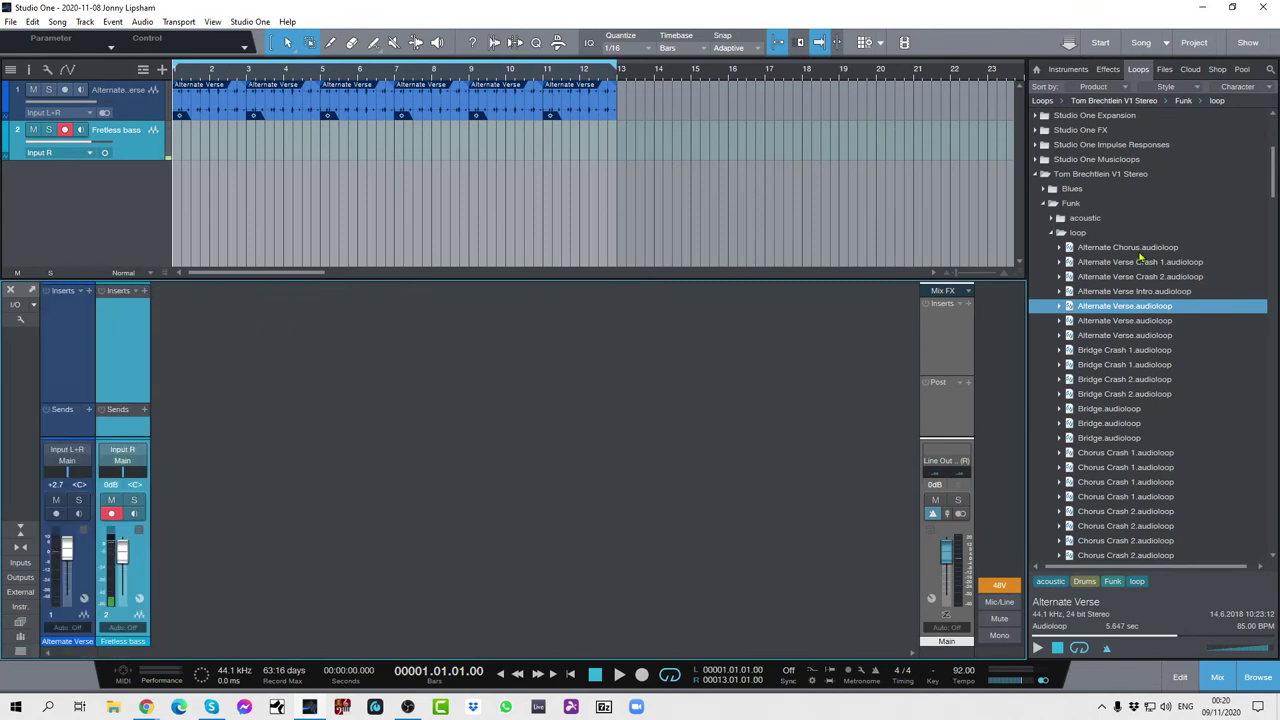
Insert the Ampire effect on the Fretless bass channel and load its Clean Stack bass preset
click(1108, 69)
drag(1063, 352, 127, 330)
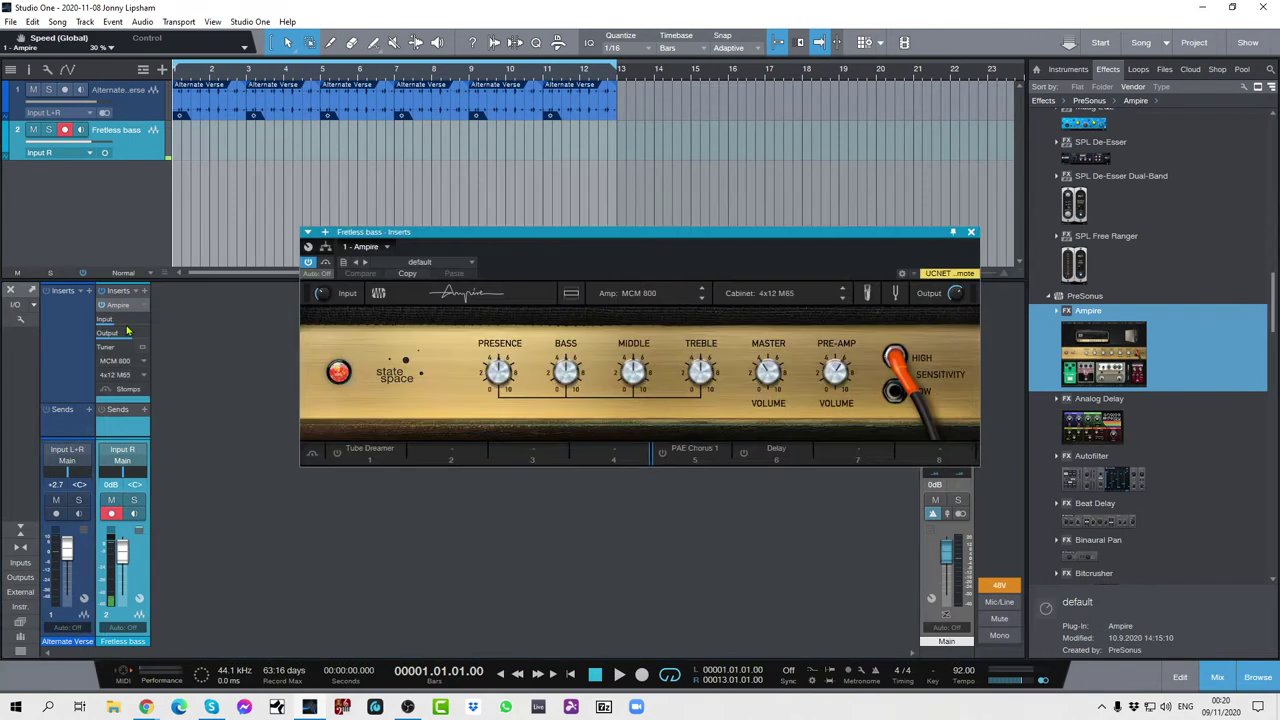
click(466, 263)
click(386, 293)
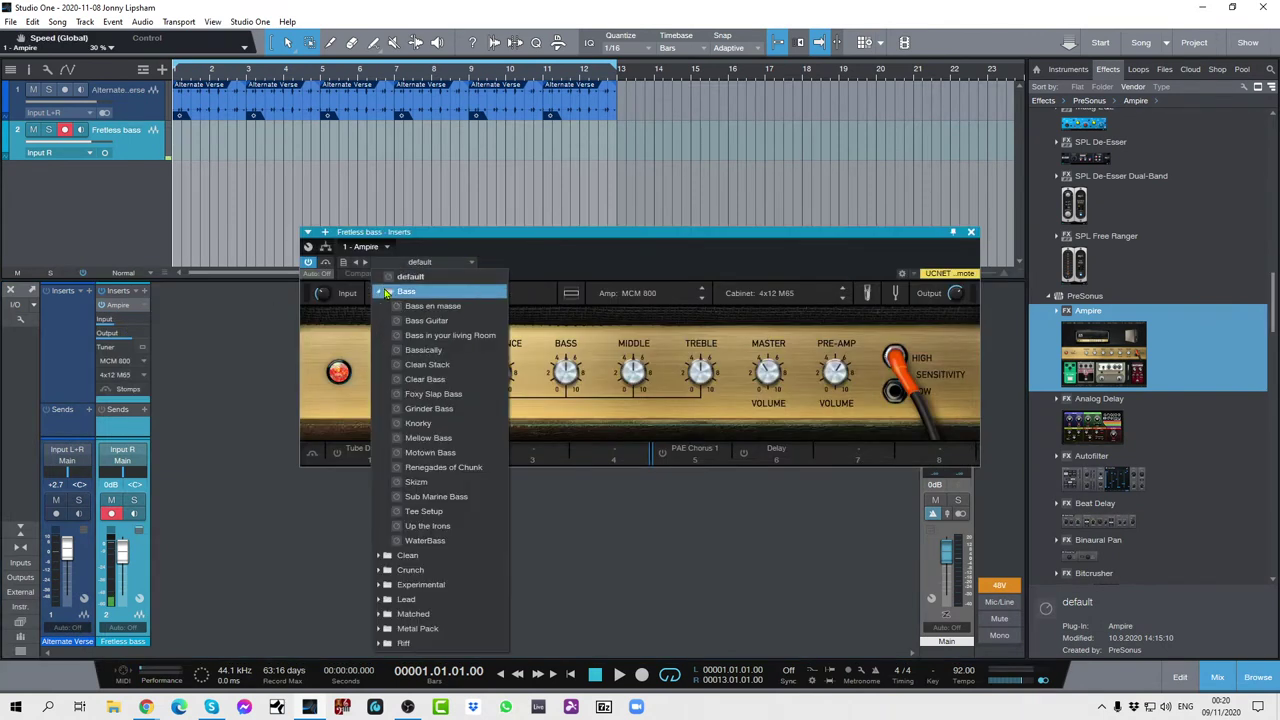
click(410, 365)
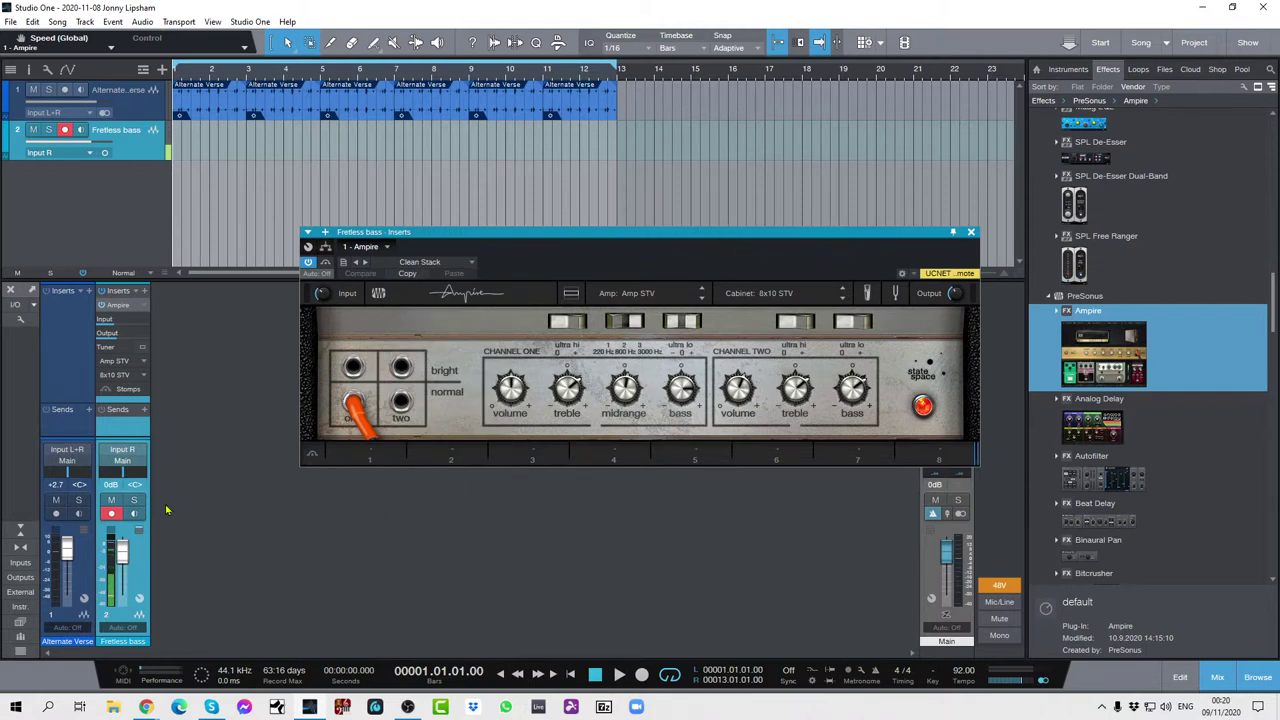
Check the Fretless bass channel in solo, unsolo it and play the drum loop with bass input monitoring on
click(134, 500)
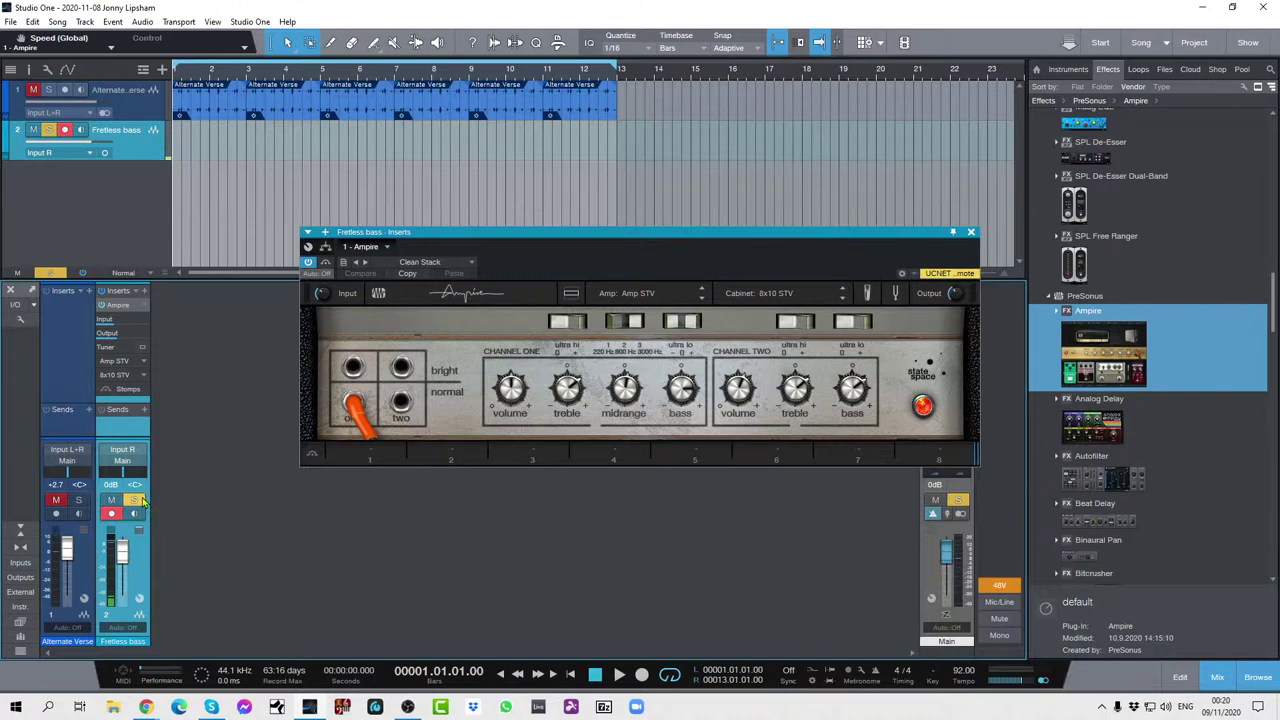
click(134, 500)
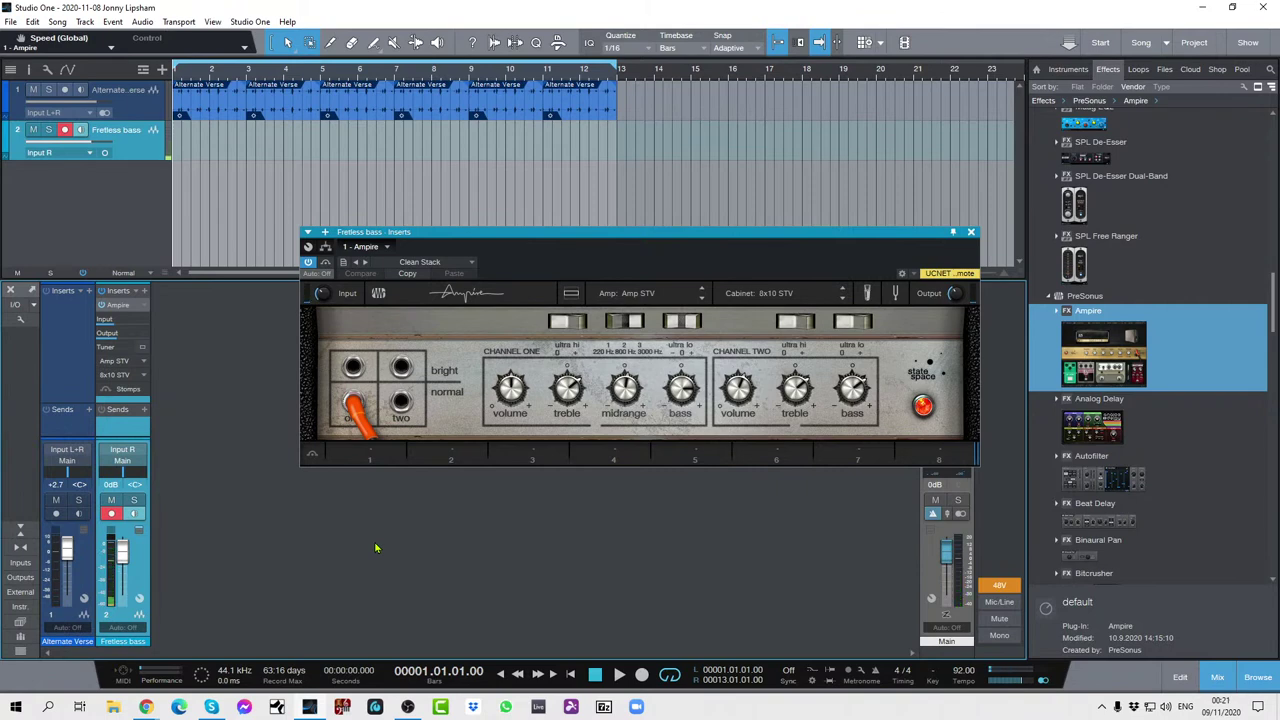
key(space)
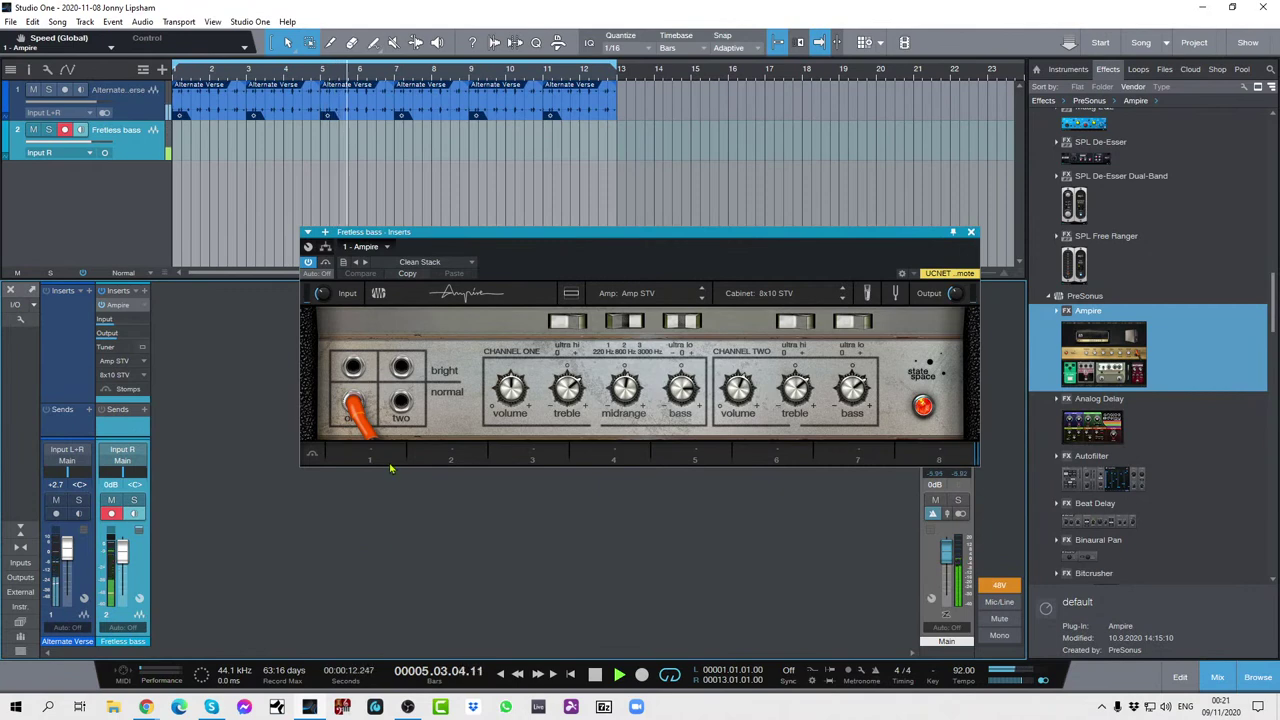
Audition Ampire's WaterBass and Up the Irons bass presets against the playing drum loop
click(470, 262)
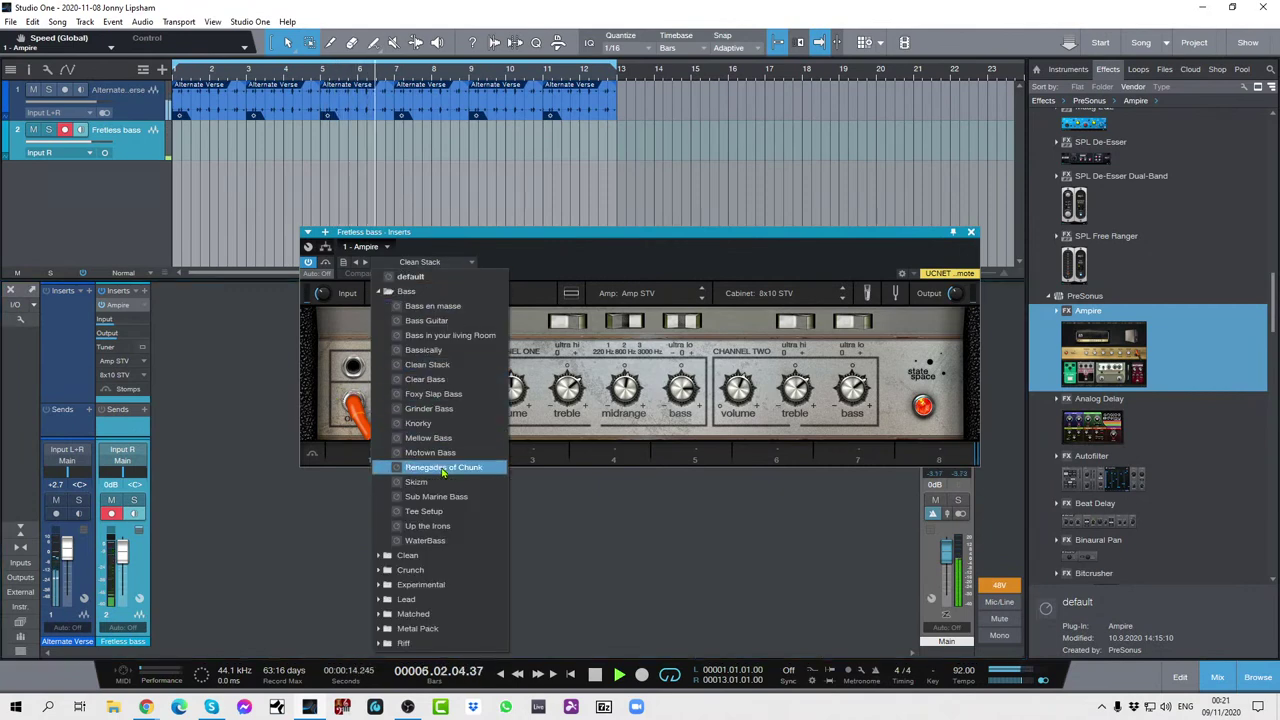
click(448, 542)
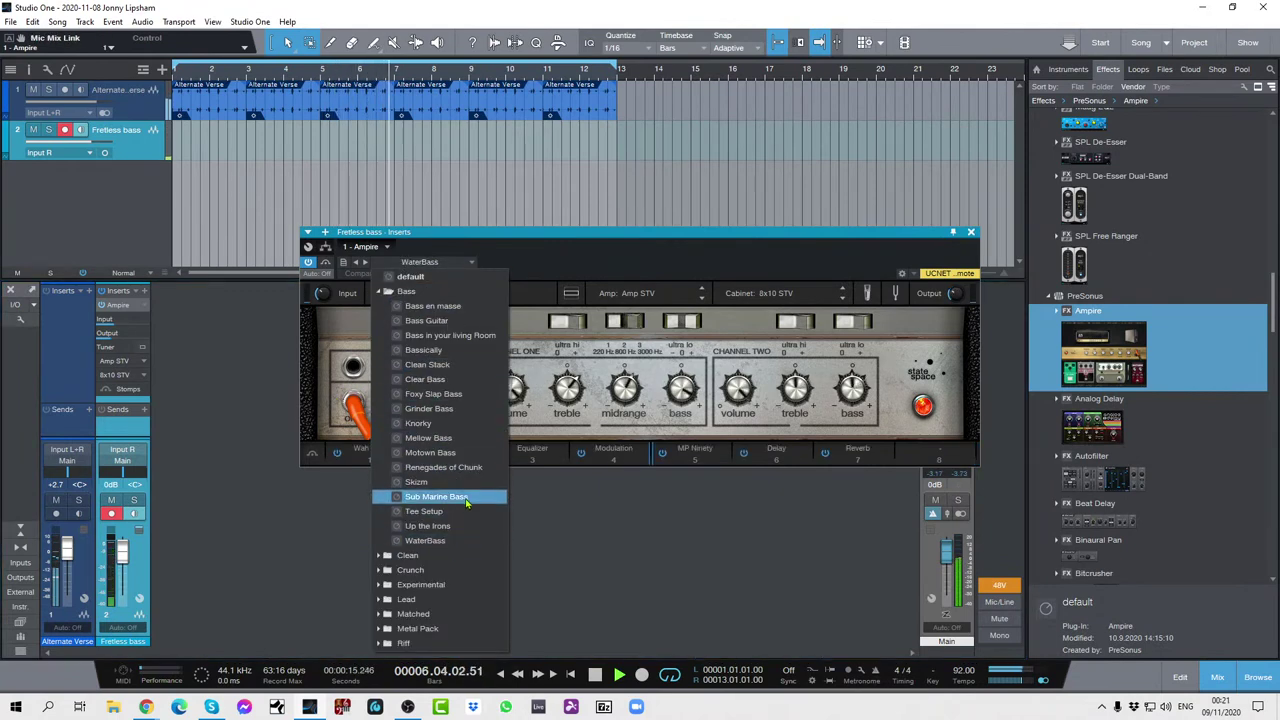
click(701, 260)
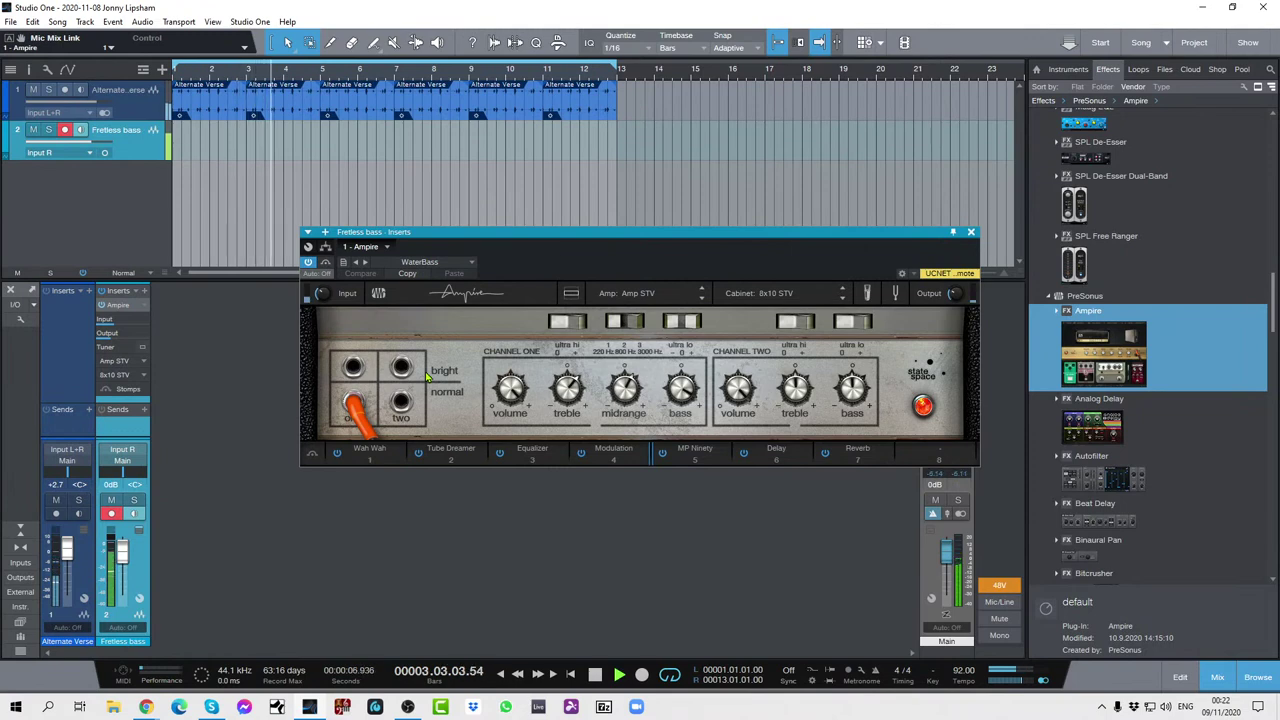
click(471, 262)
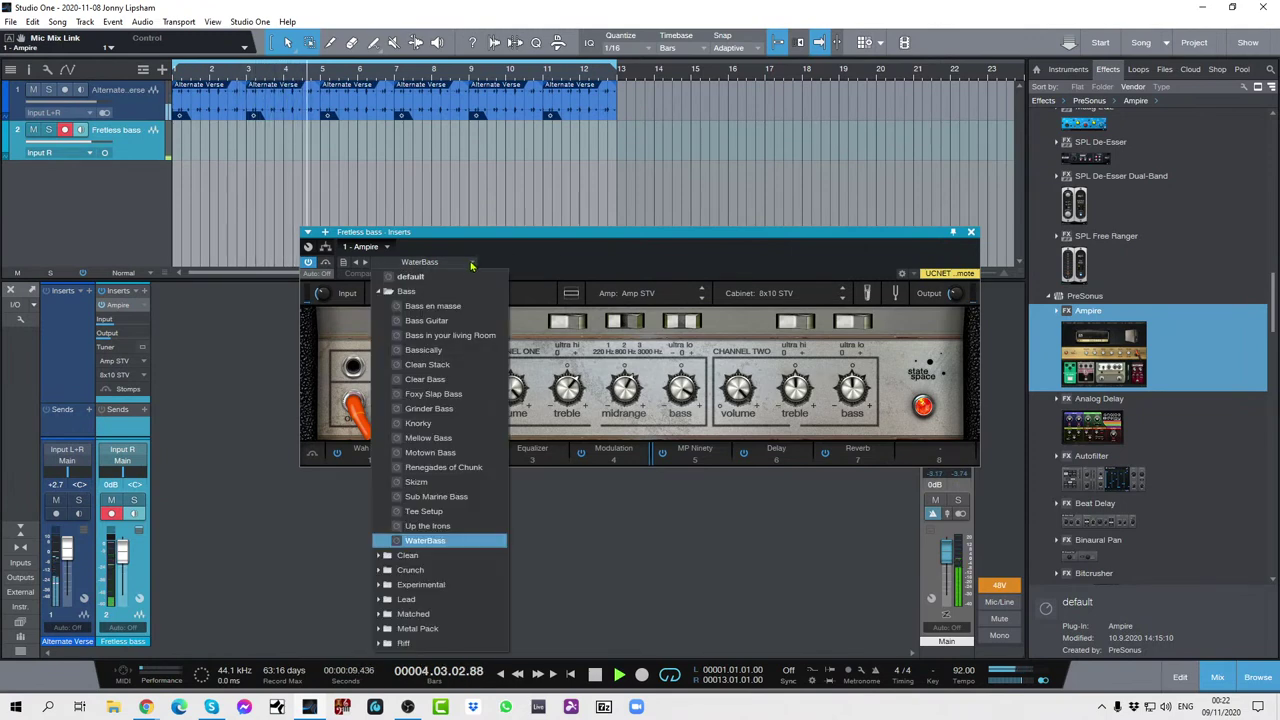
click(424, 527)
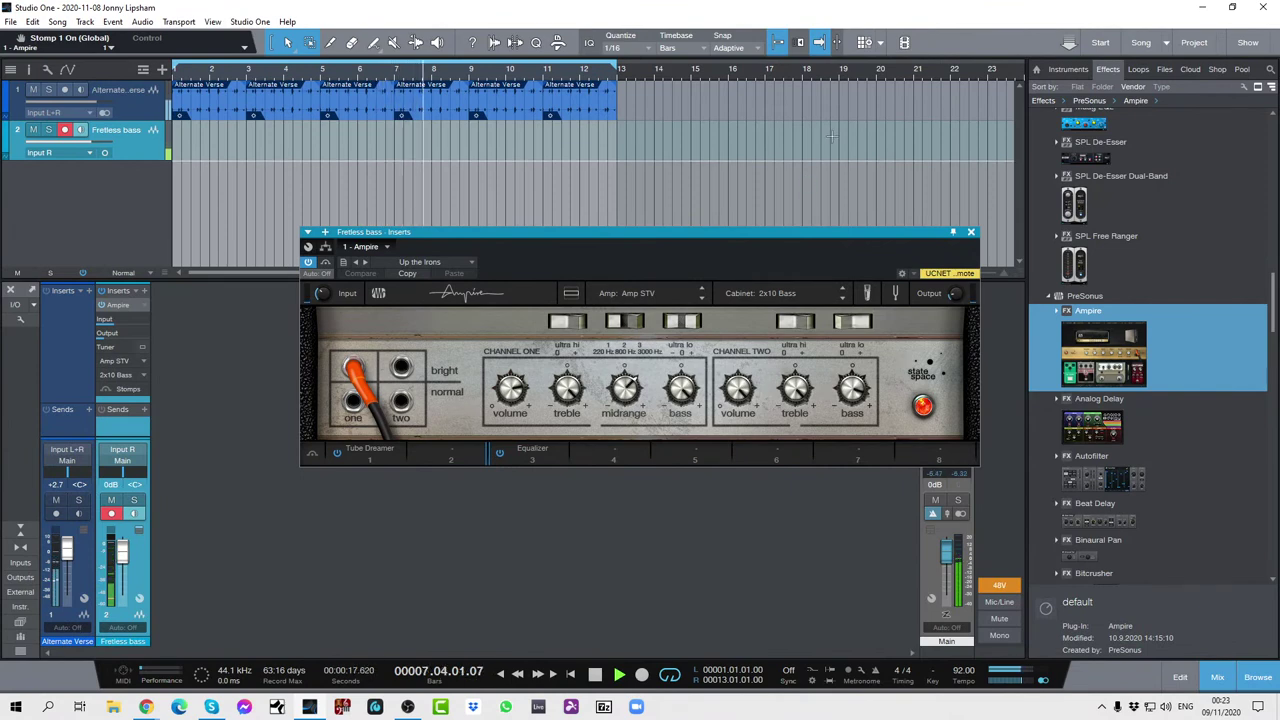
Audition Ampire's Sub Marine Bass and Knorky presets against the playing drum loop
click(471, 263)
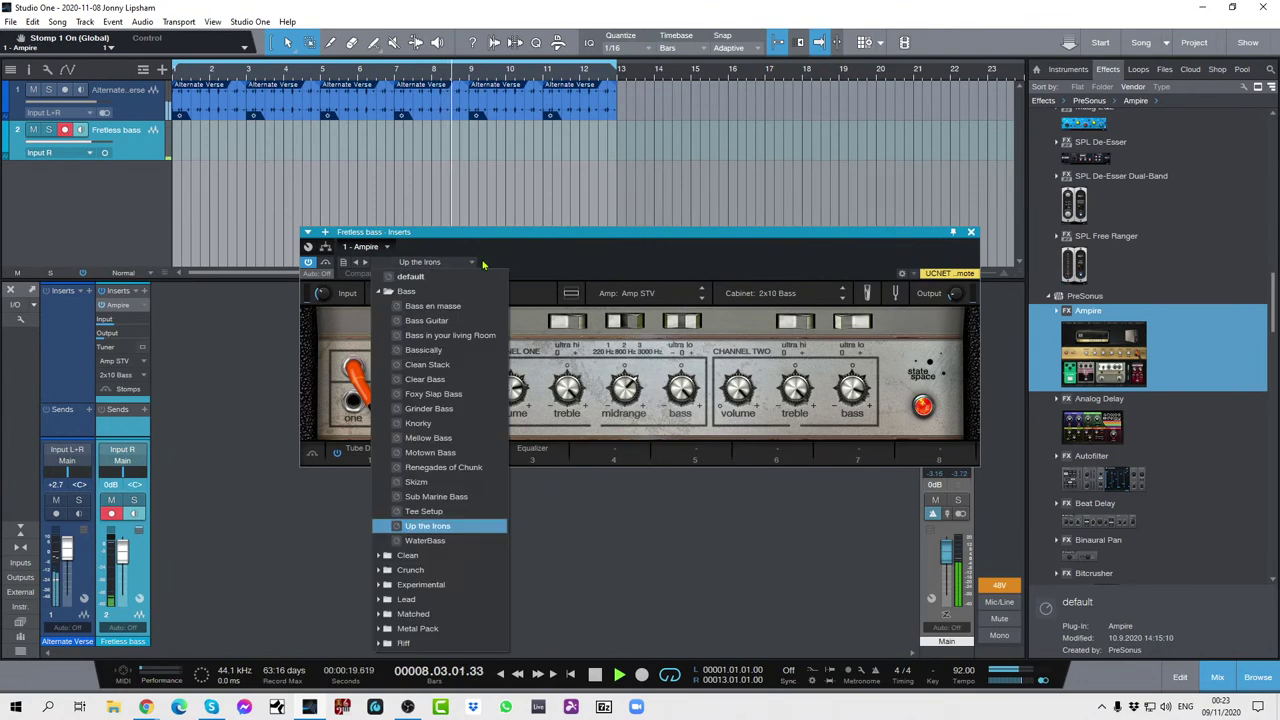
click(436, 496)
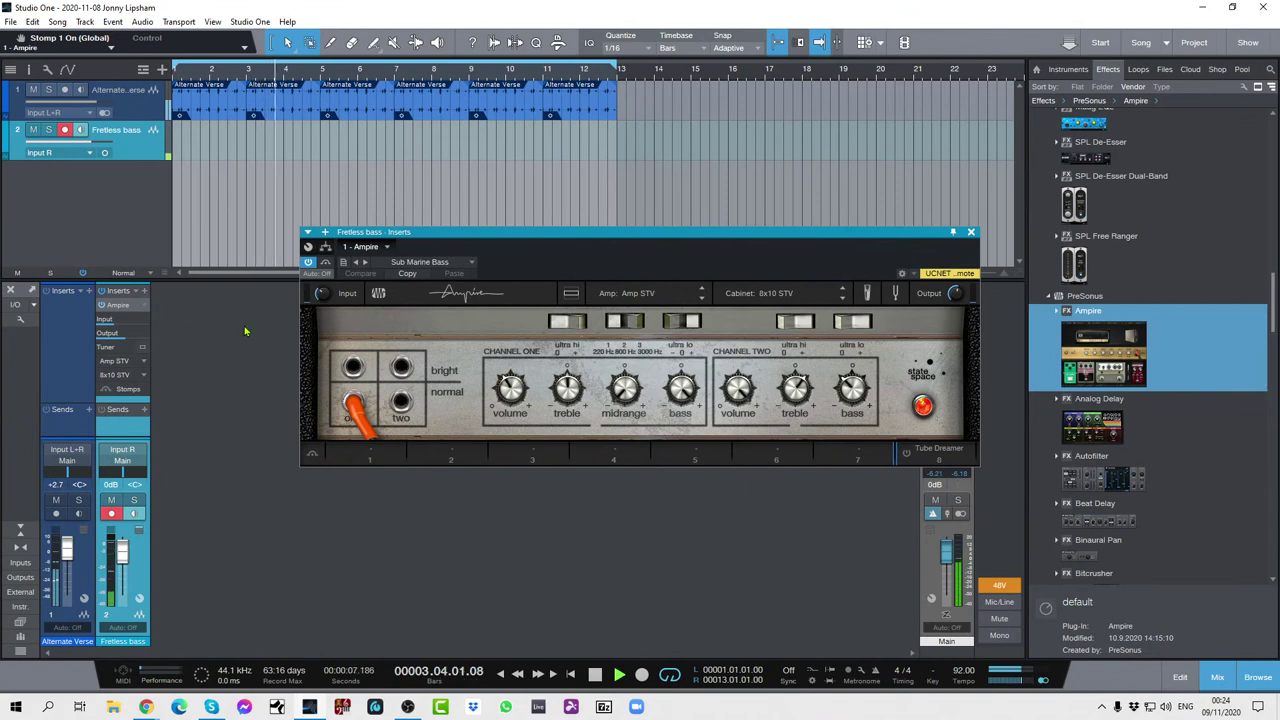
click(471, 262)
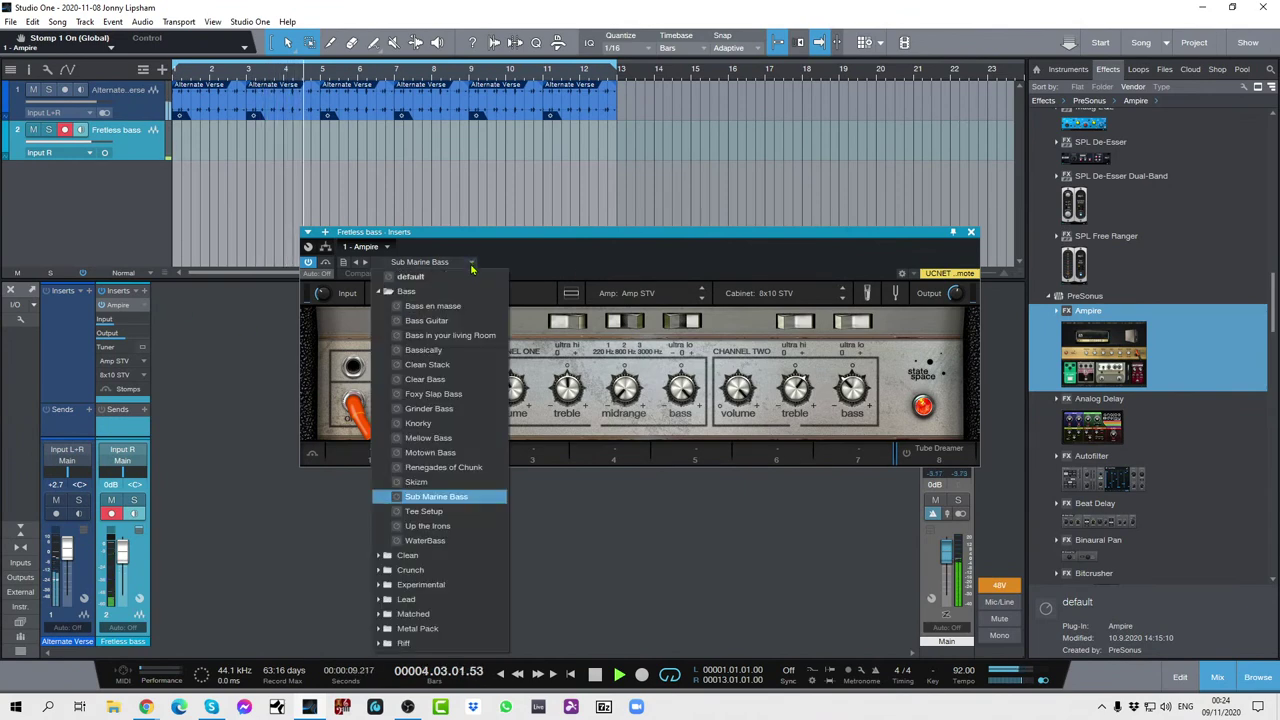
click(418, 423)
click(618, 272)
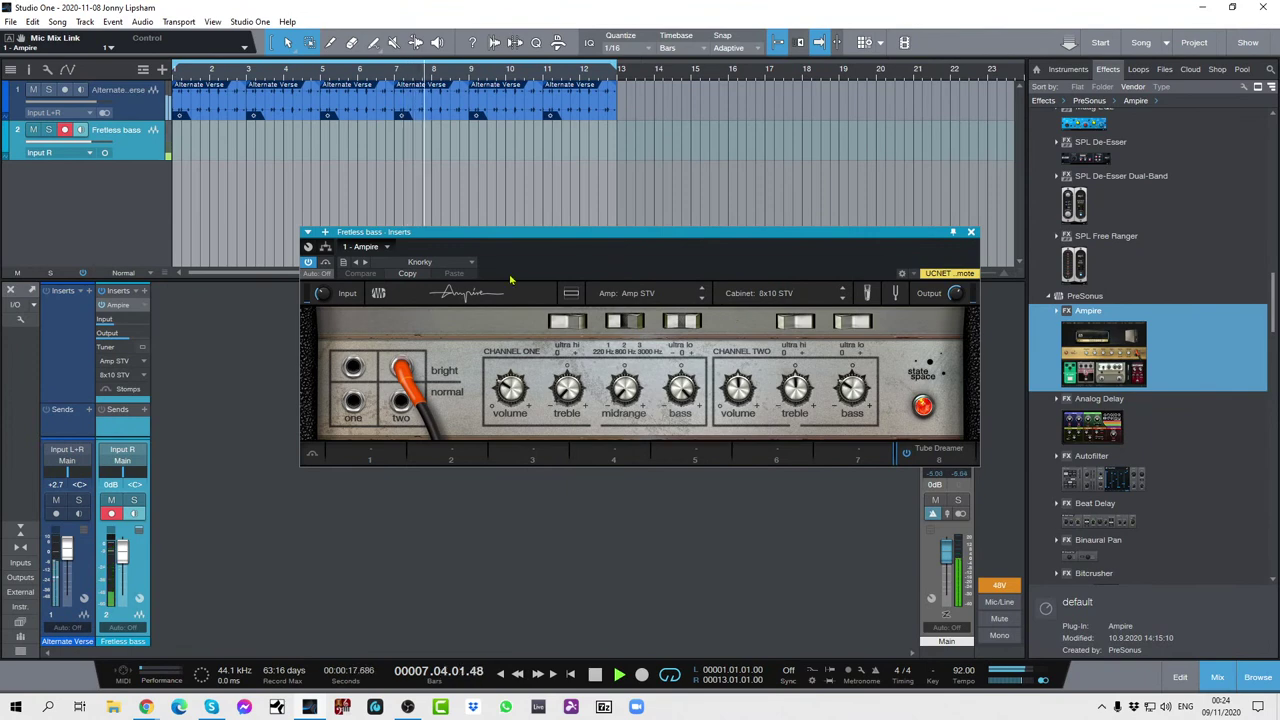
Audition Ampire's Skizm and Renegades of Chunk bass presets over the drum loop
click(472, 263)
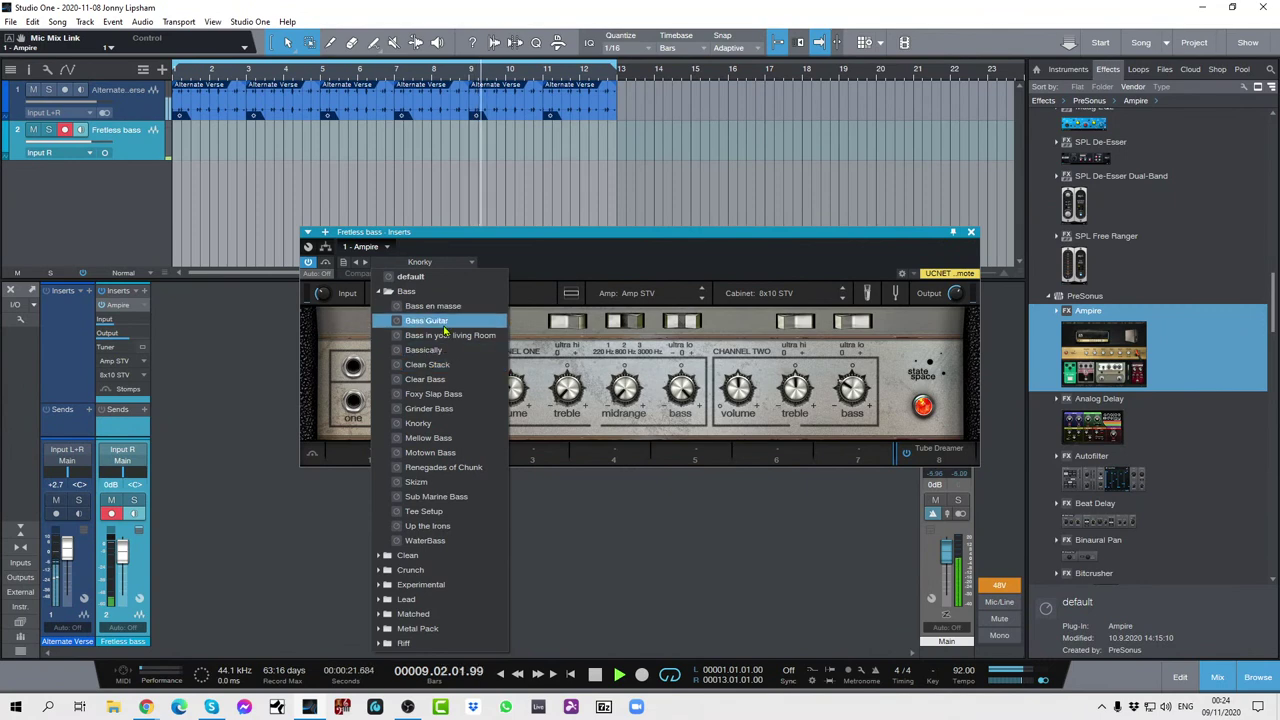
click(438, 482)
click(634, 256)
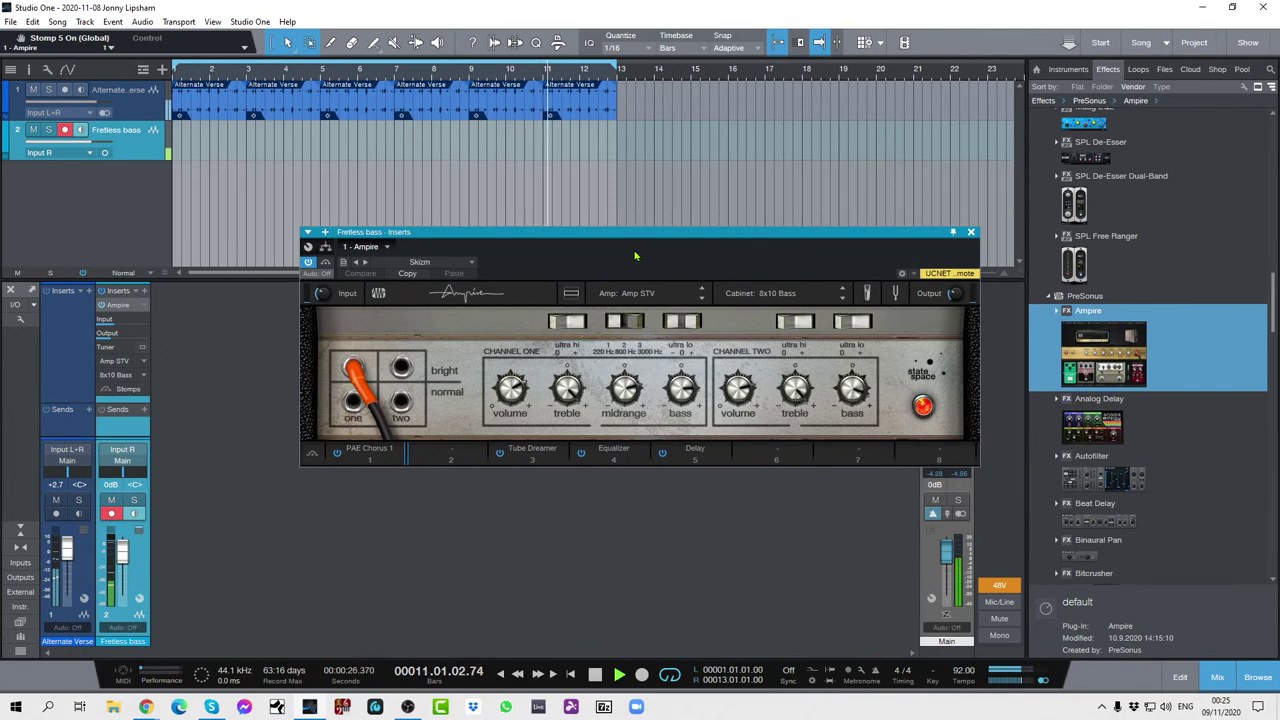
click(473, 263)
key(Up)
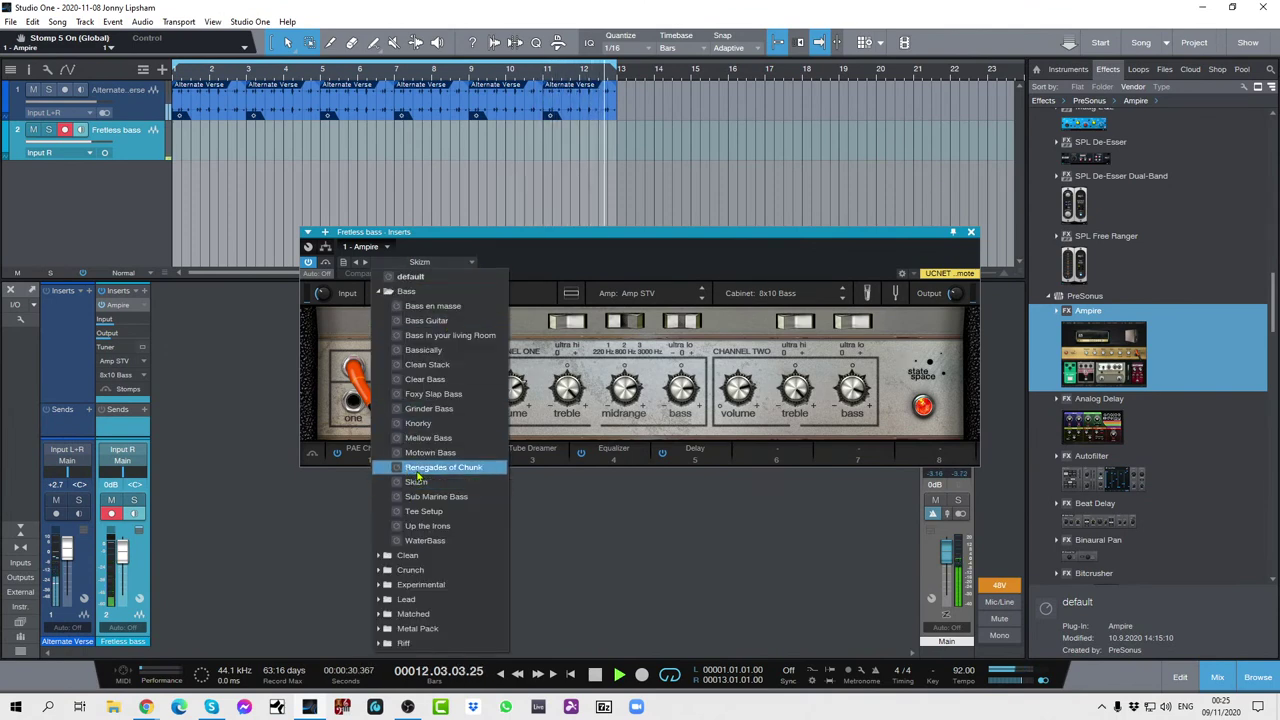
key(Up)
key(Up)
key(Up)
key(Up)
key(Up)
key(Escape)
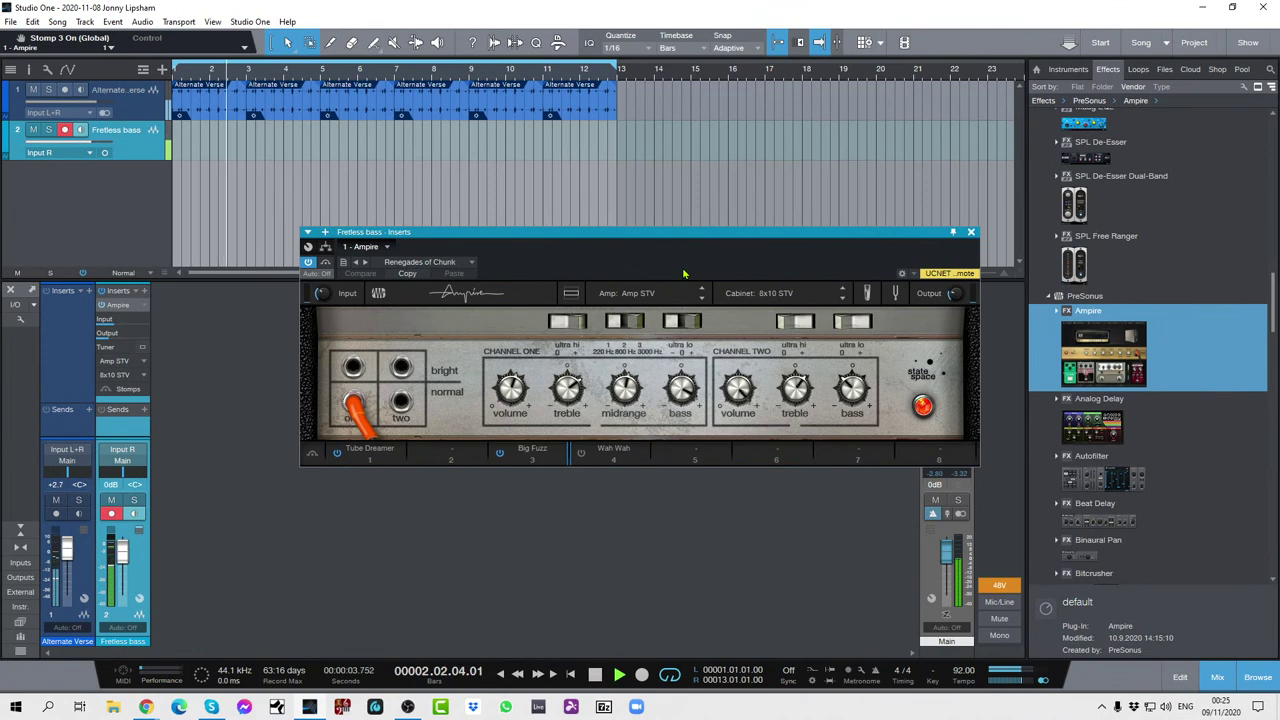
Try out Ampire's Bass en masse, Mellow Bass and WaterBass presets on the Fretless bass track
click(468, 262)
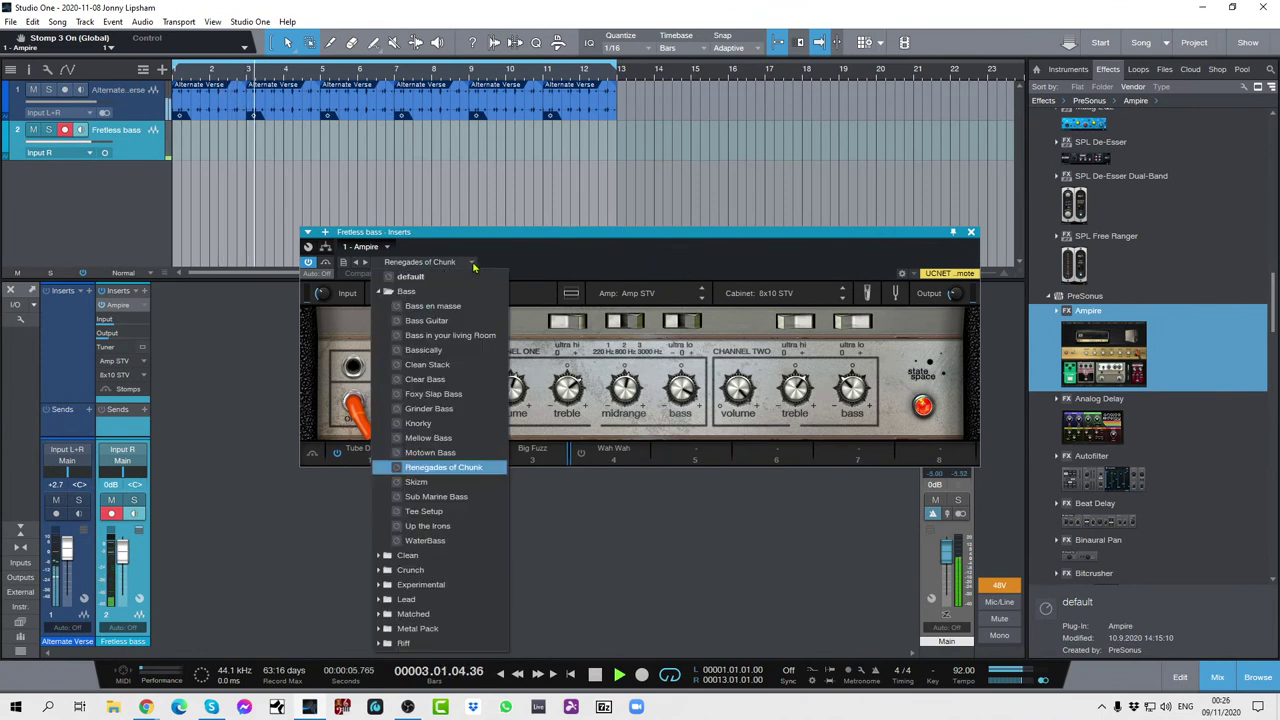
click(477, 311)
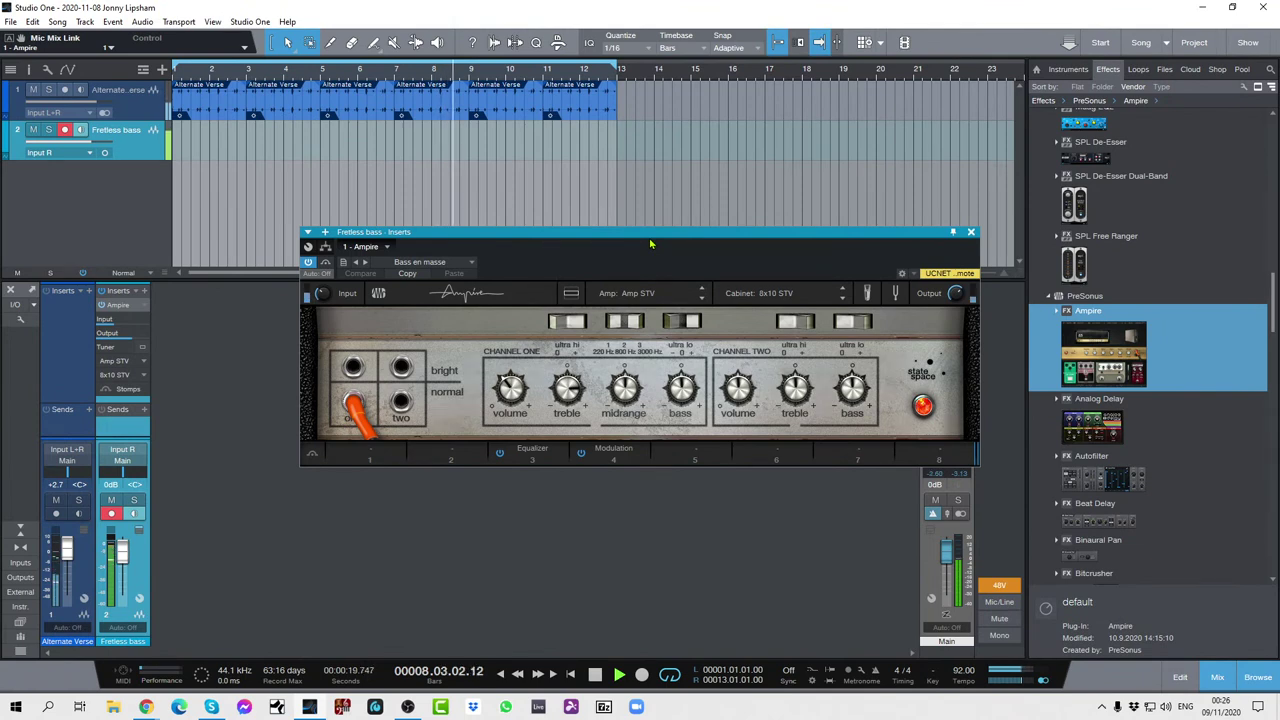
click(470, 262)
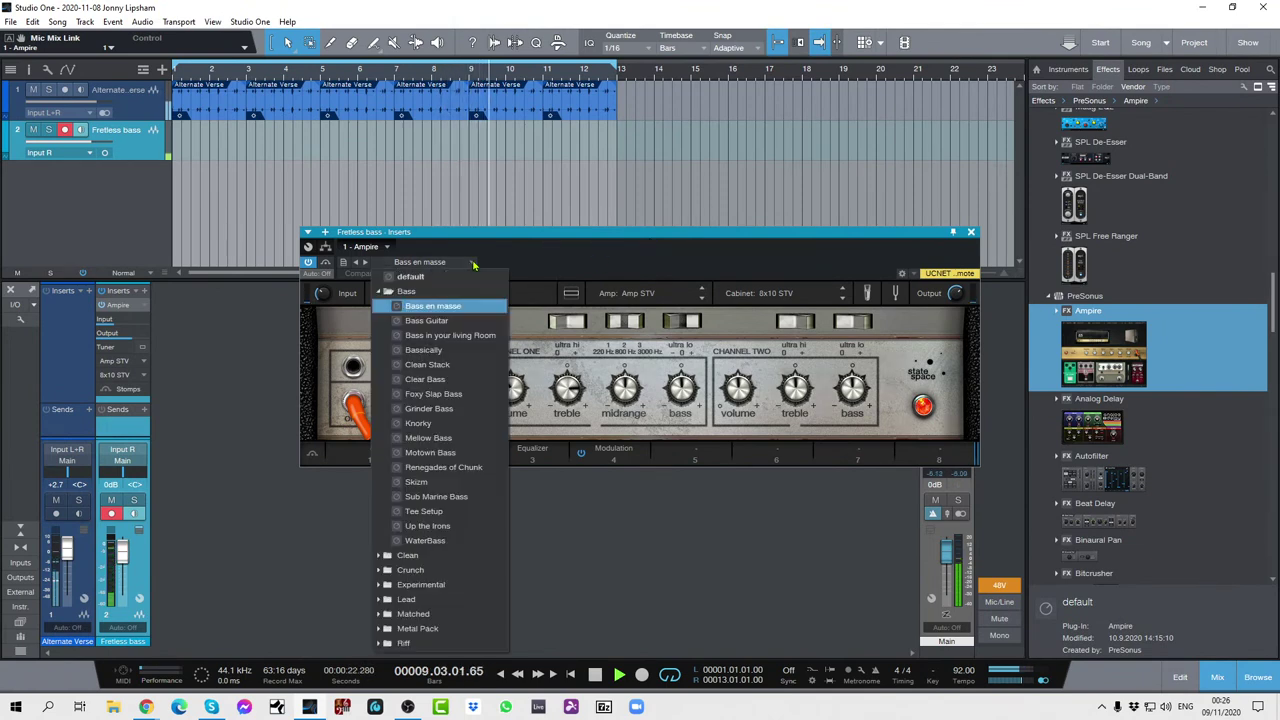
click(428, 438)
click(673, 266)
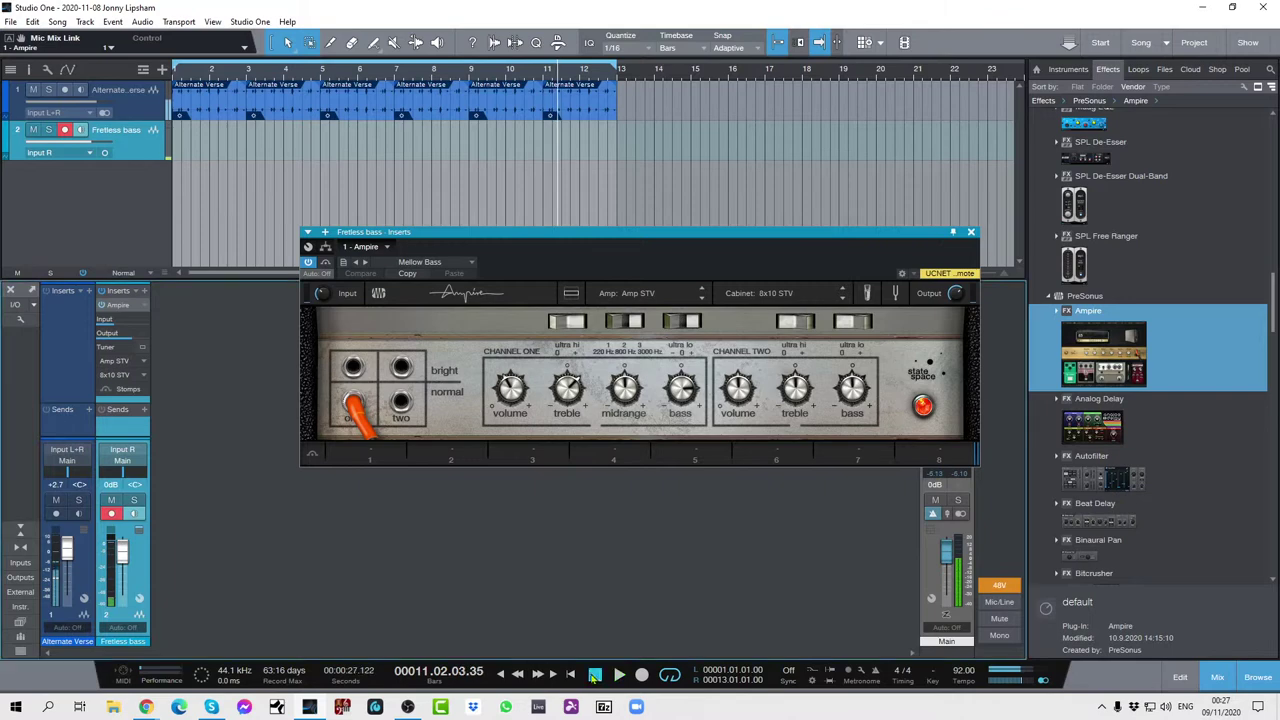
click(468, 262)
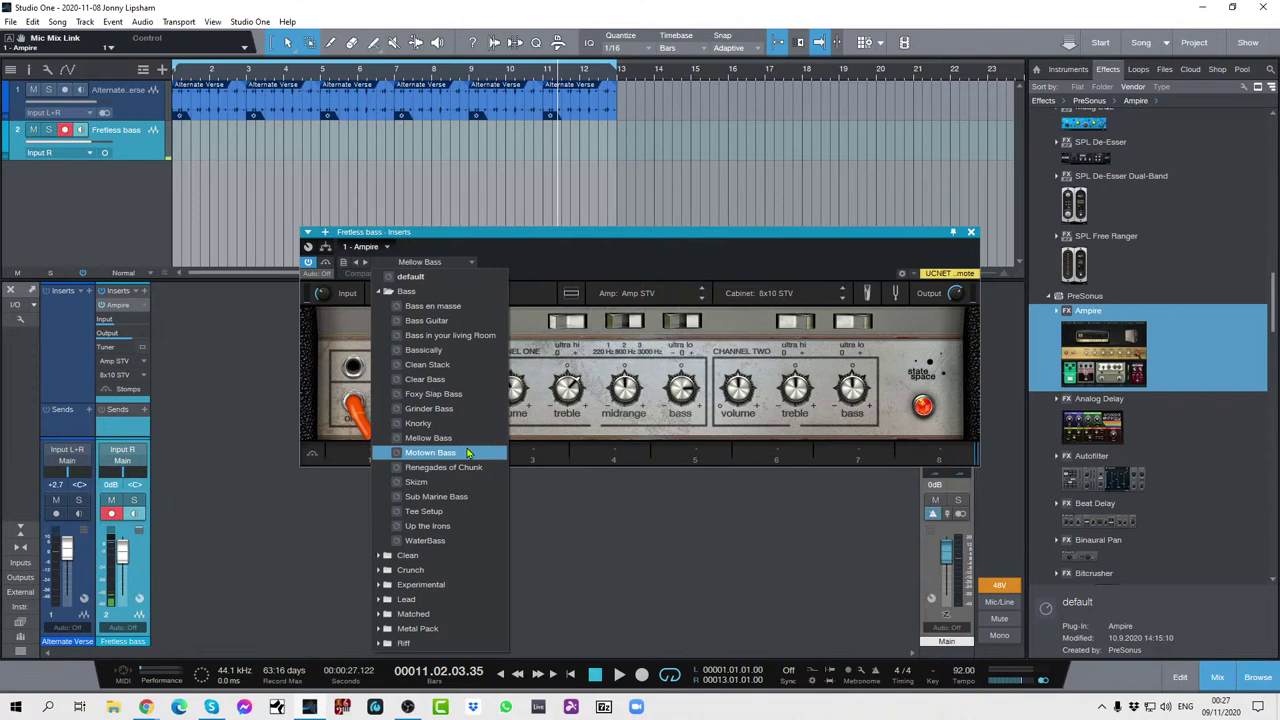
click(433, 541)
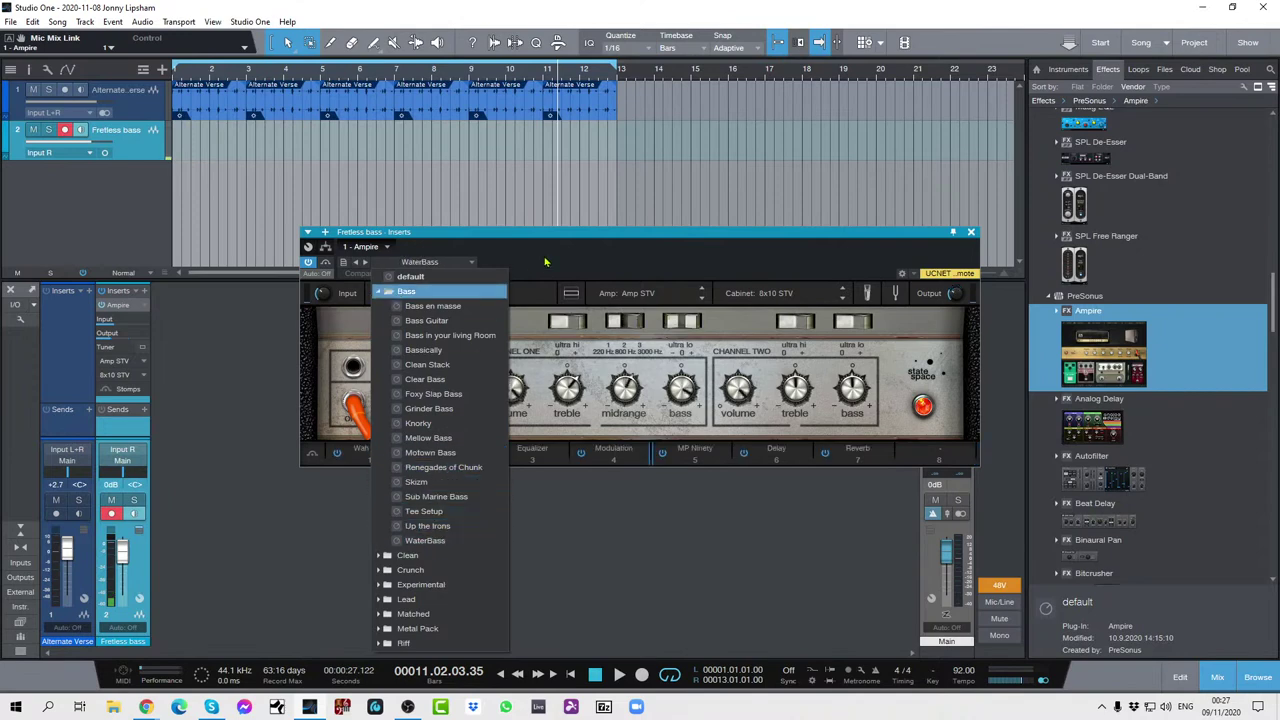
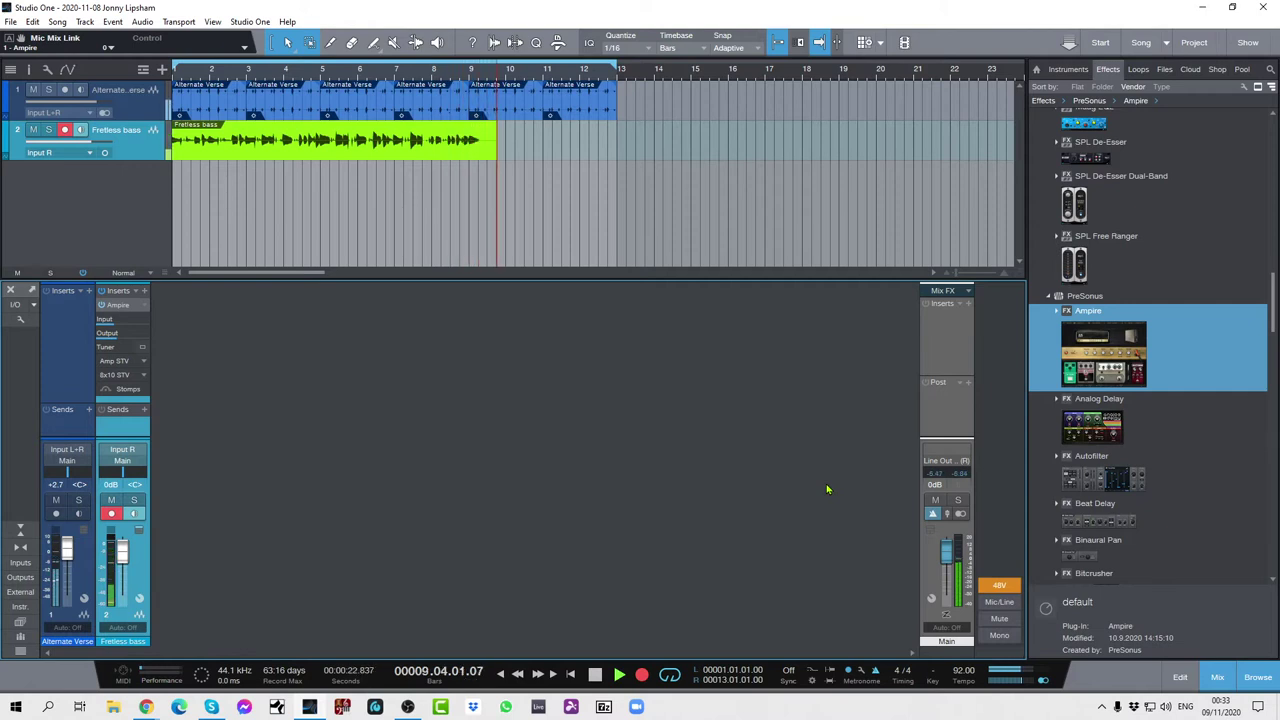
Stop recording the bass take and shorten the loop range so it ends at bar 9
key(space)
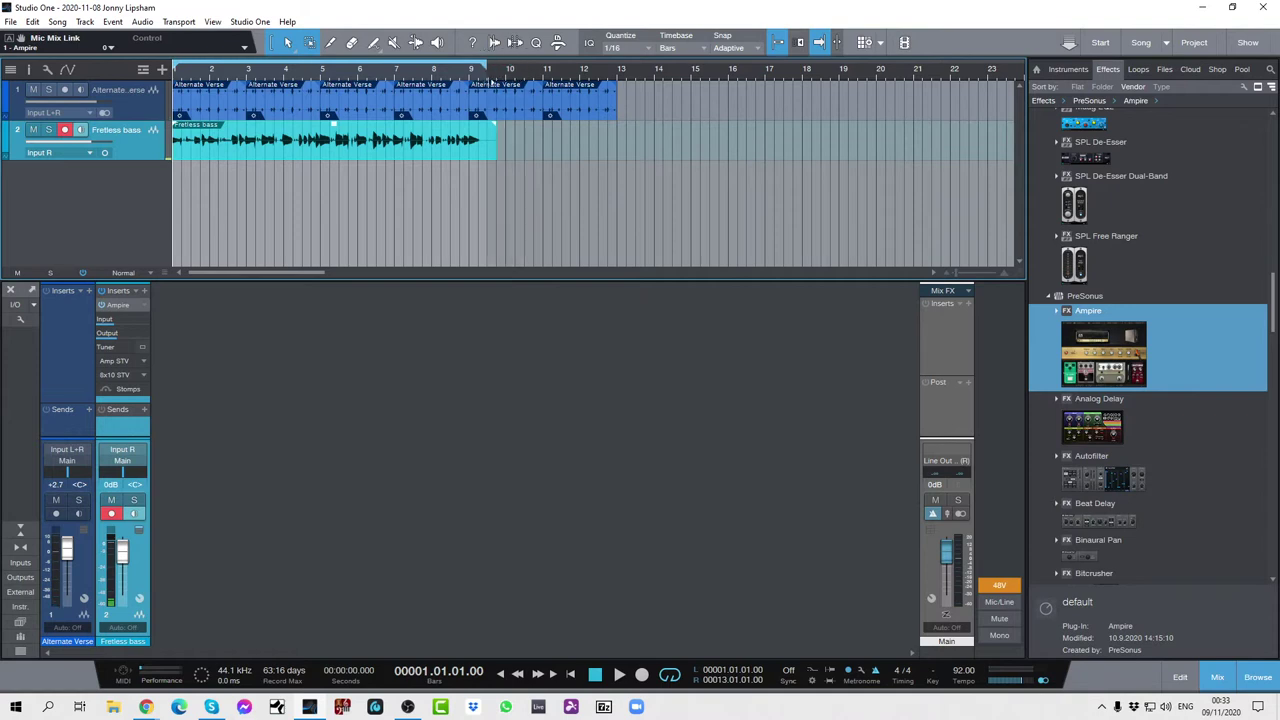
drag(470, 70, 470, 71)
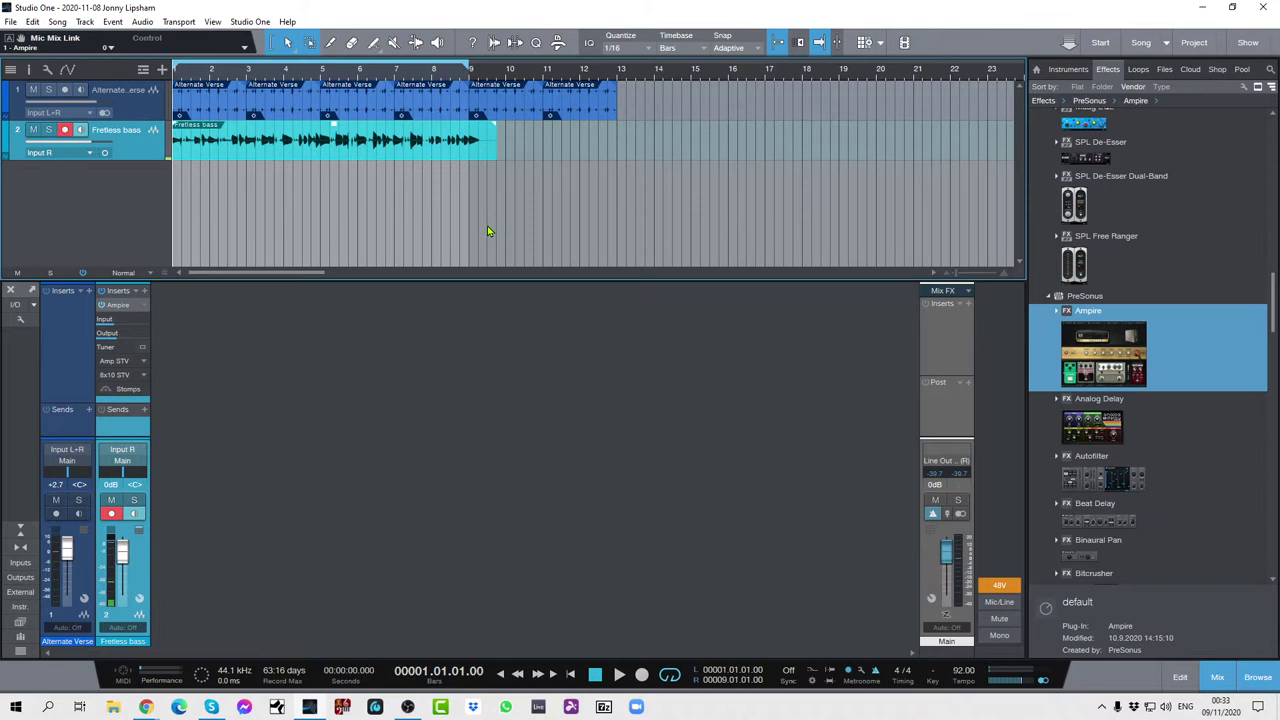
key(space)
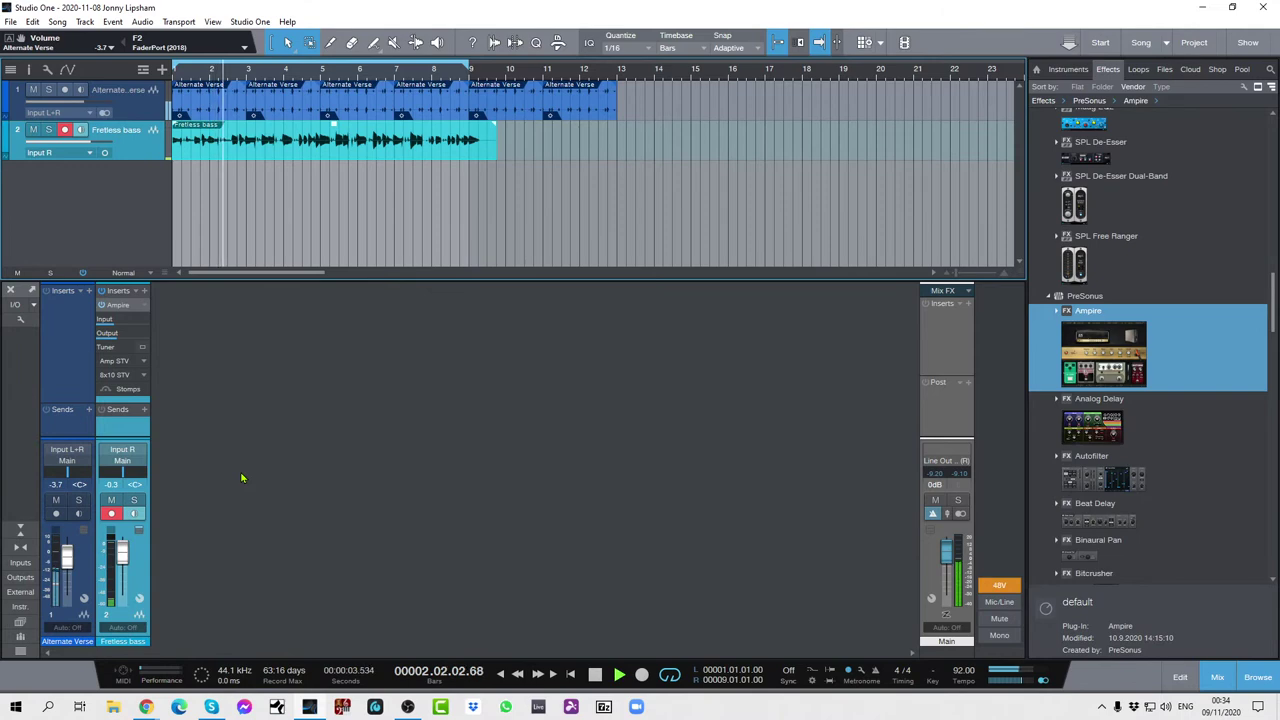
right_click(144, 307)
click(165, 320)
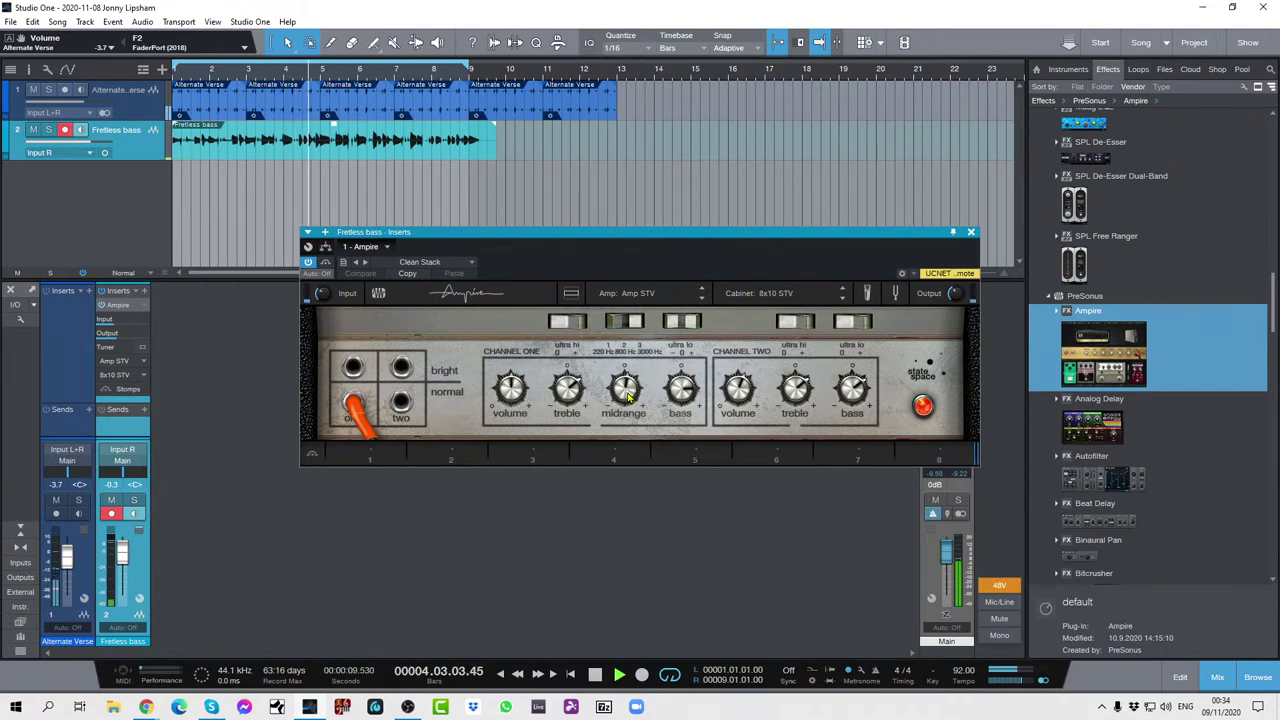
drag(677, 389, 676, 405)
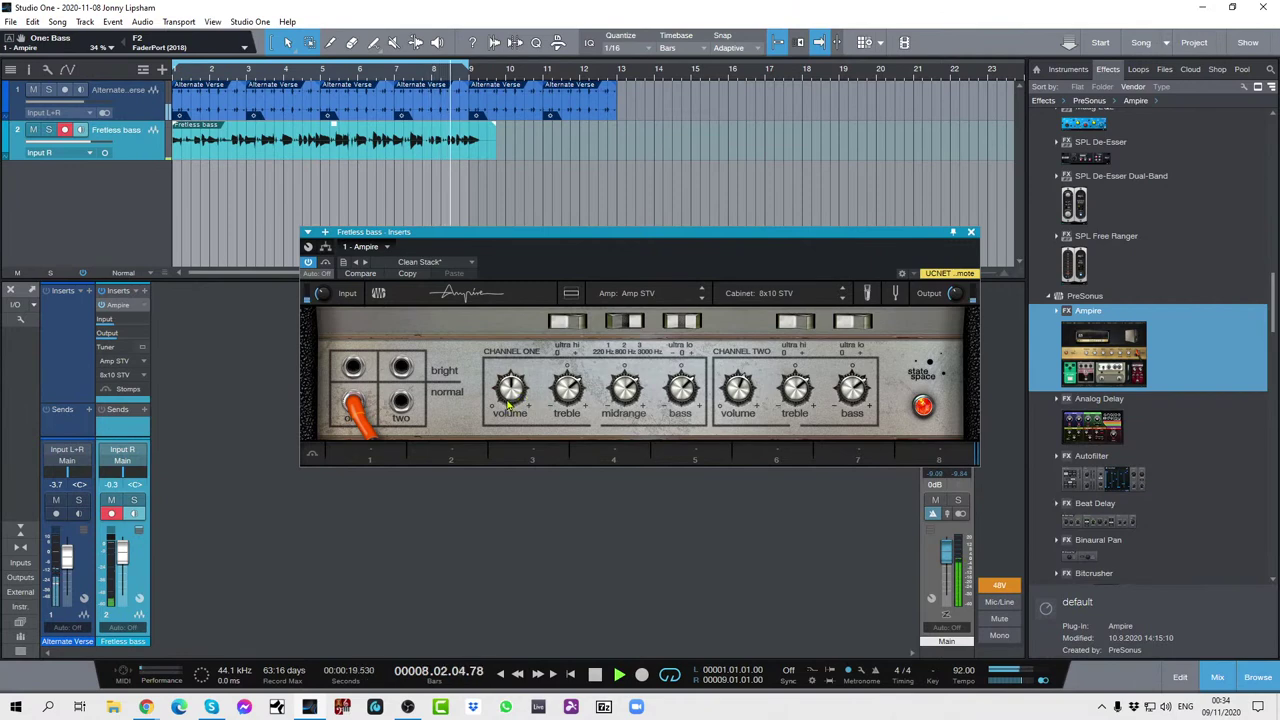
mouse_move(508, 404)
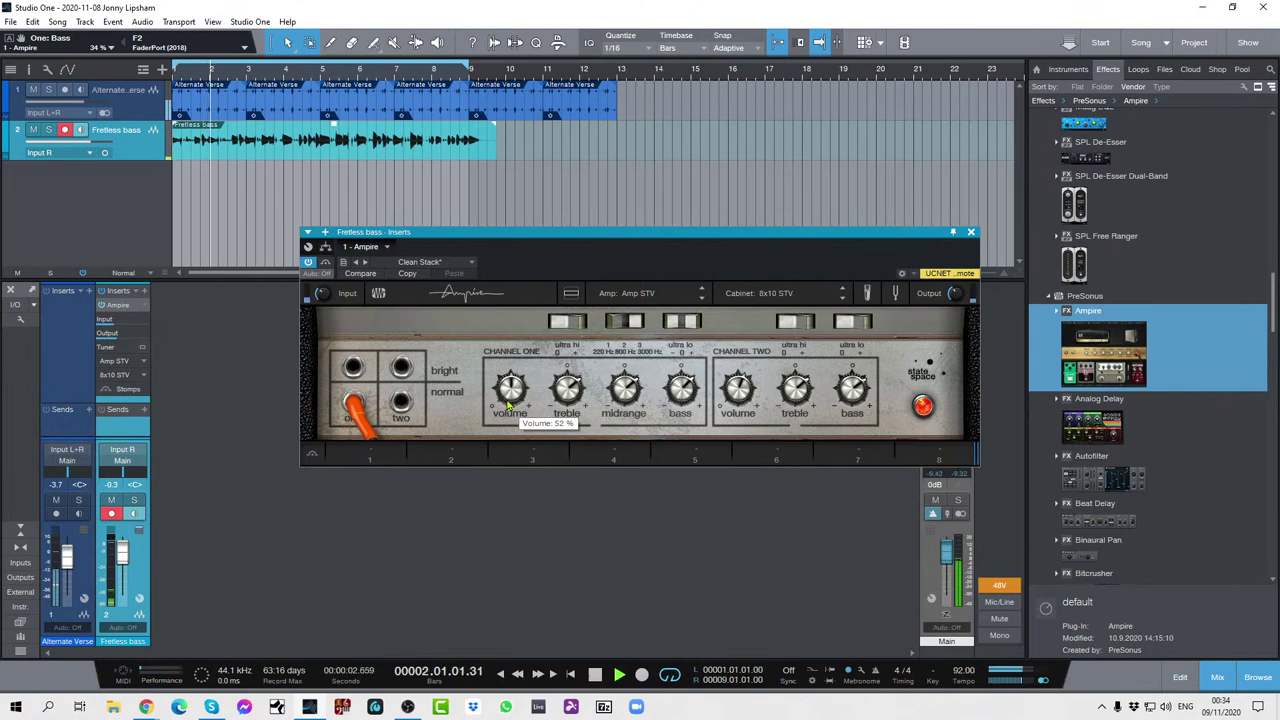
Stop playback and examine the stomp pedals available for the first slot of Ampire's pedalboard
key(space)
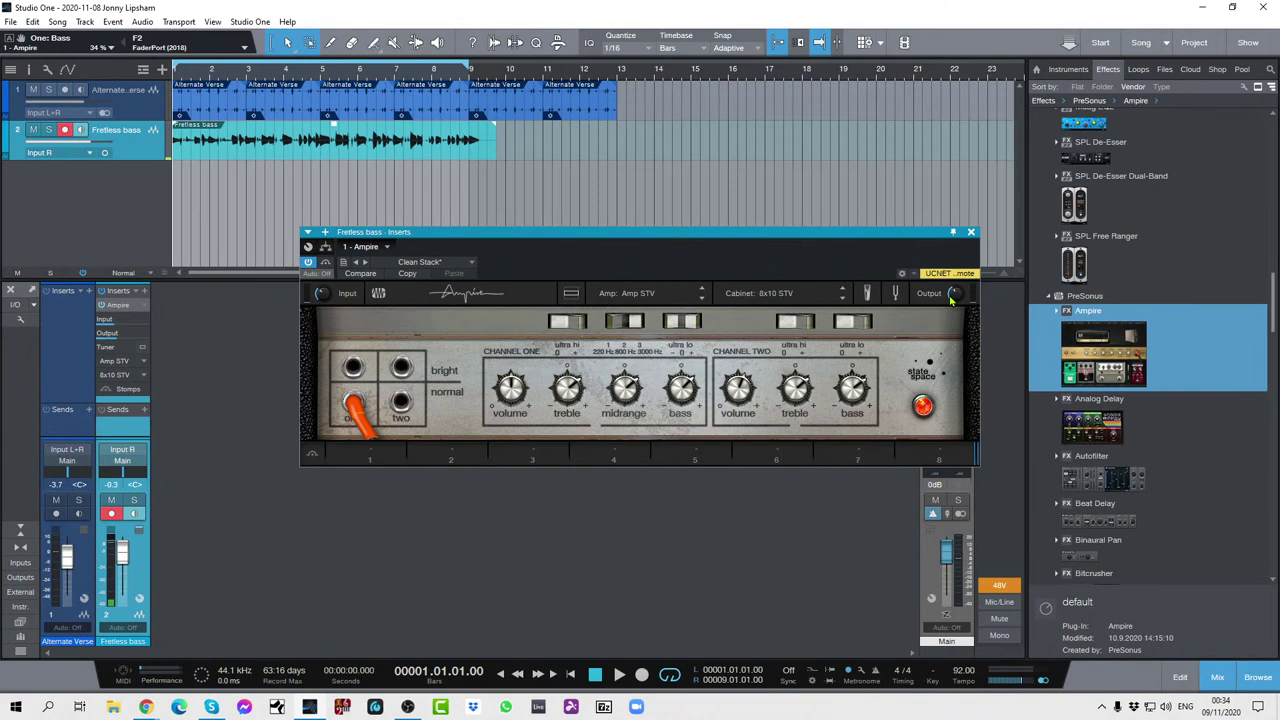
mouse_move(953, 298)
mouse_move(109, 557)
click(570, 295)
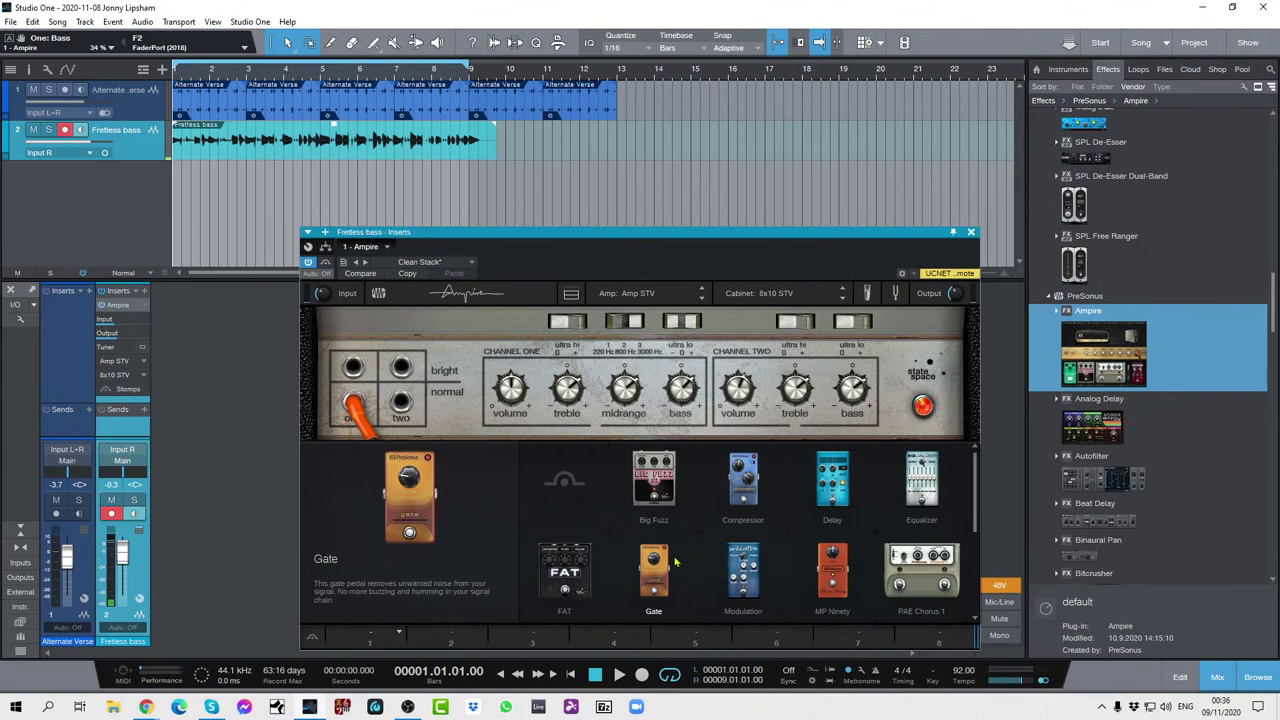
scroll(912, 540, down, 2)
scroll(912, 540, down, 1)
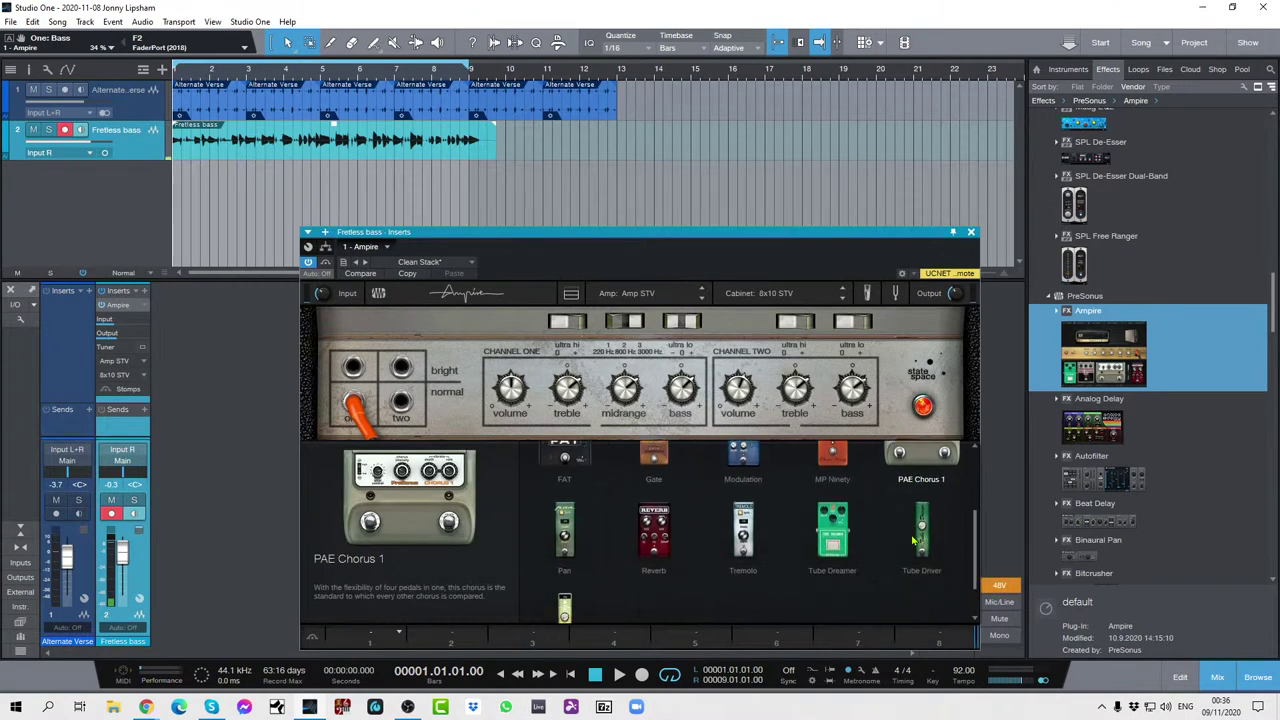
scroll(785, 575, down, 1)
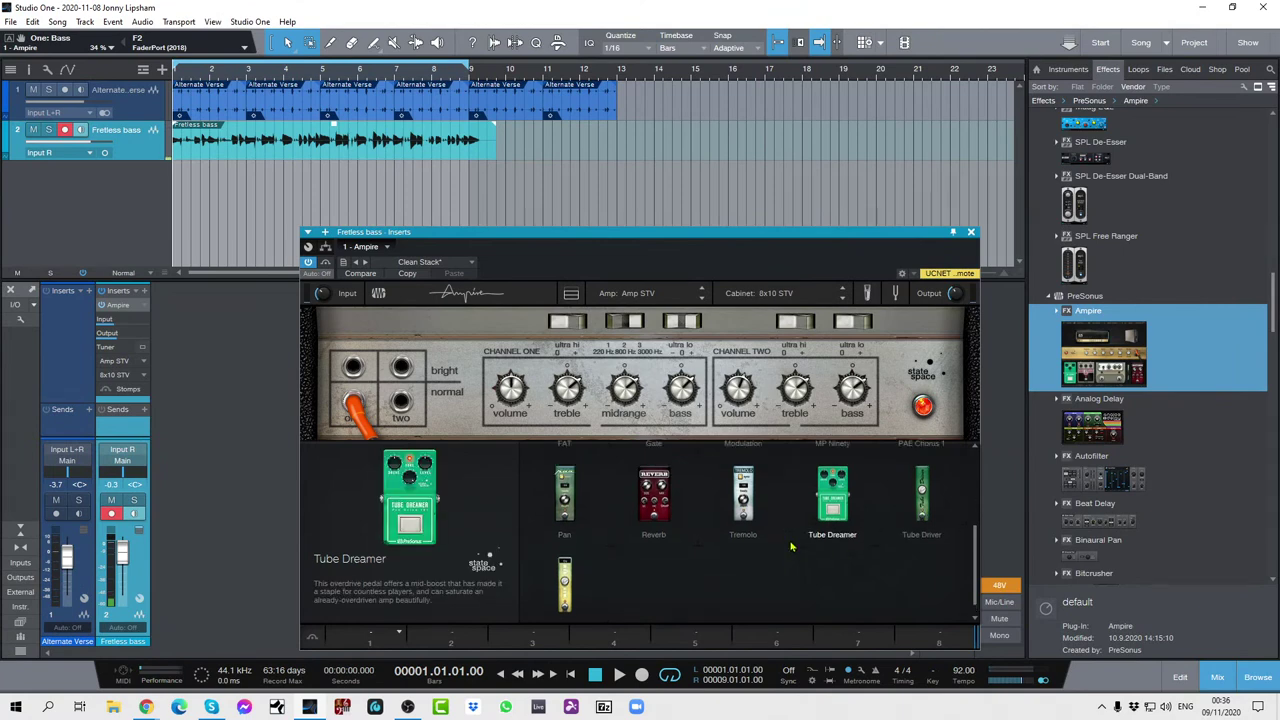
scroll(830, 530, up, 5)
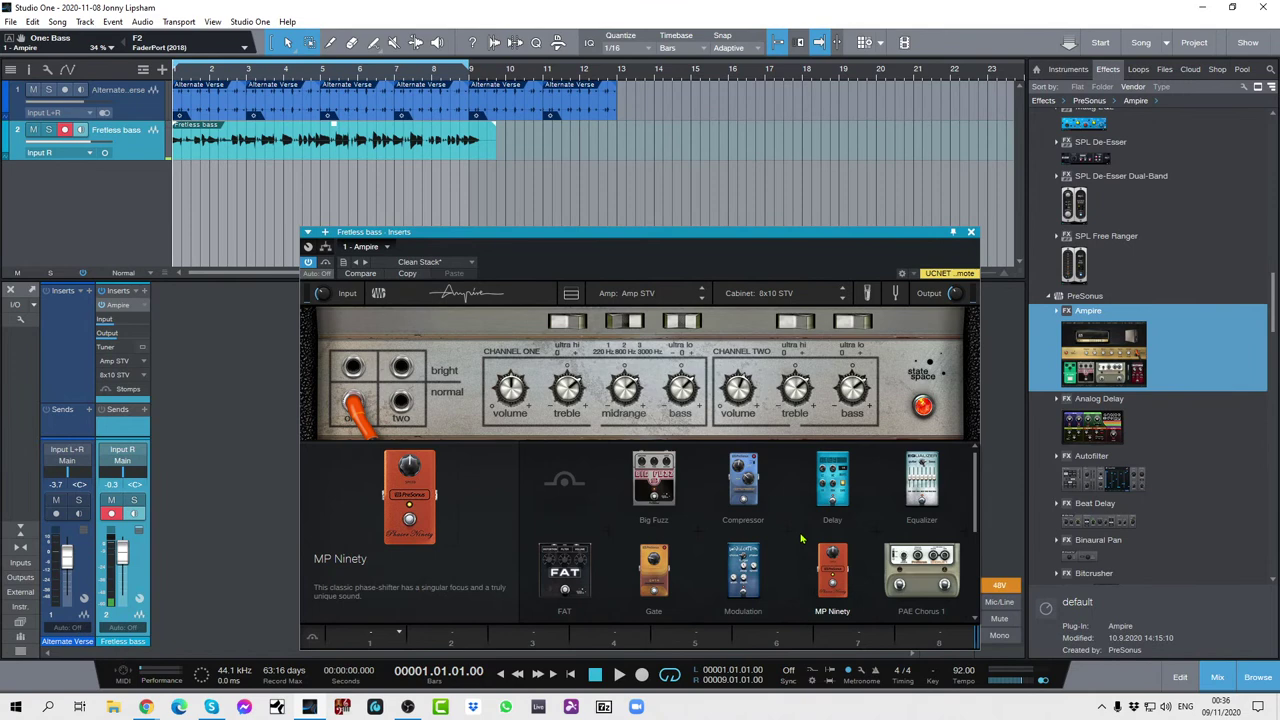
click(570, 490)
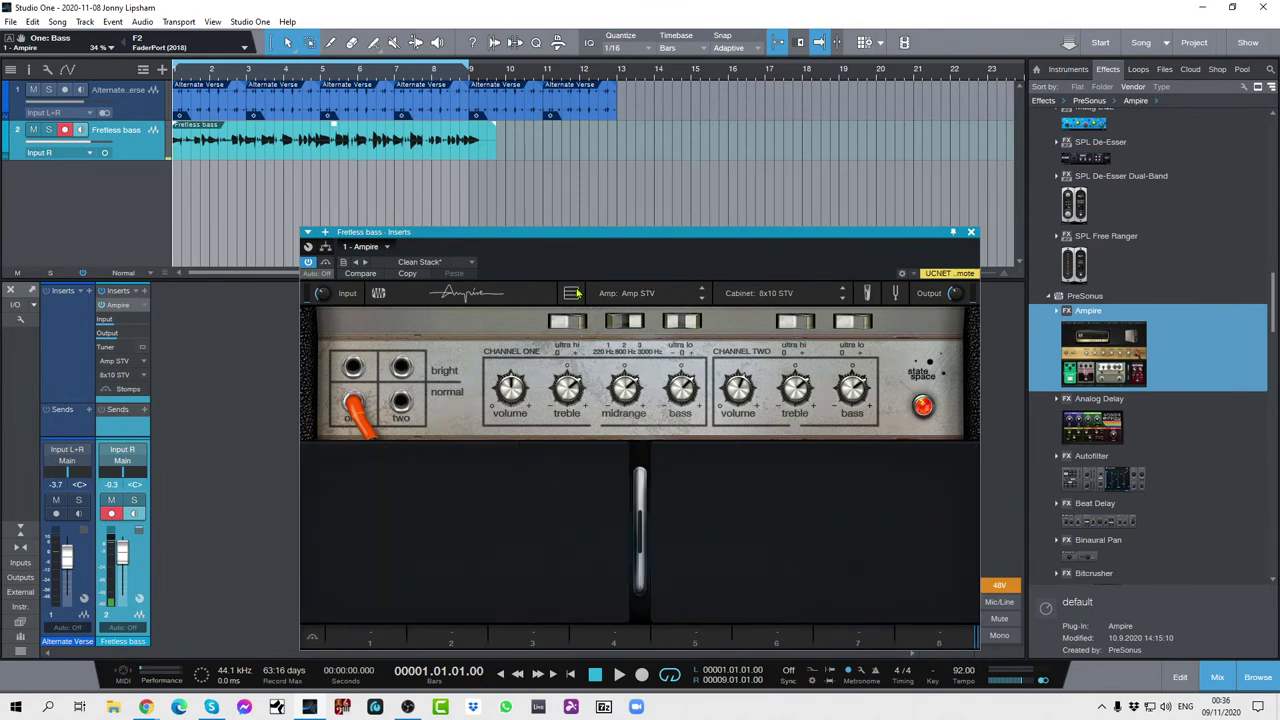
click(570, 298)
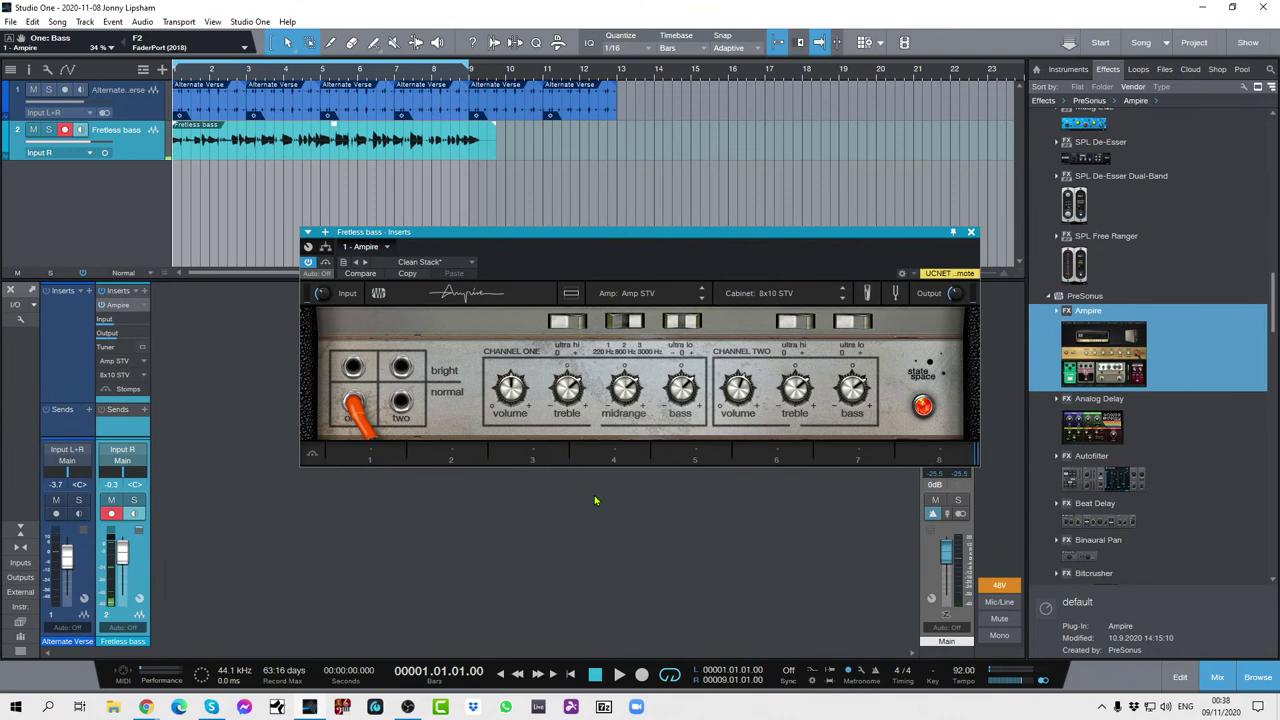
Close the Ampire editor and look through the third-party effects from Plugin Alliance, Klanghelm and other vendors
click(970, 231)
scroll(1159, 395, up, 3)
scroll(1159, 395, up, 5)
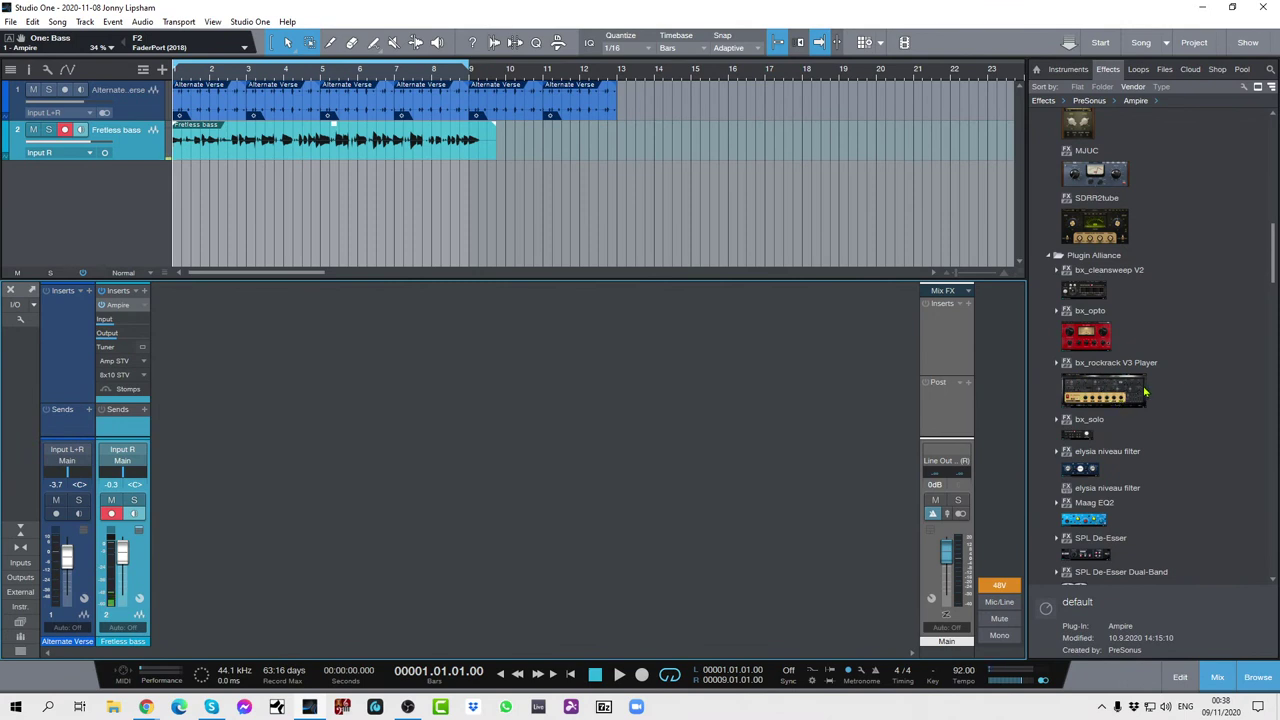
scroll(1152, 402, up, 1)
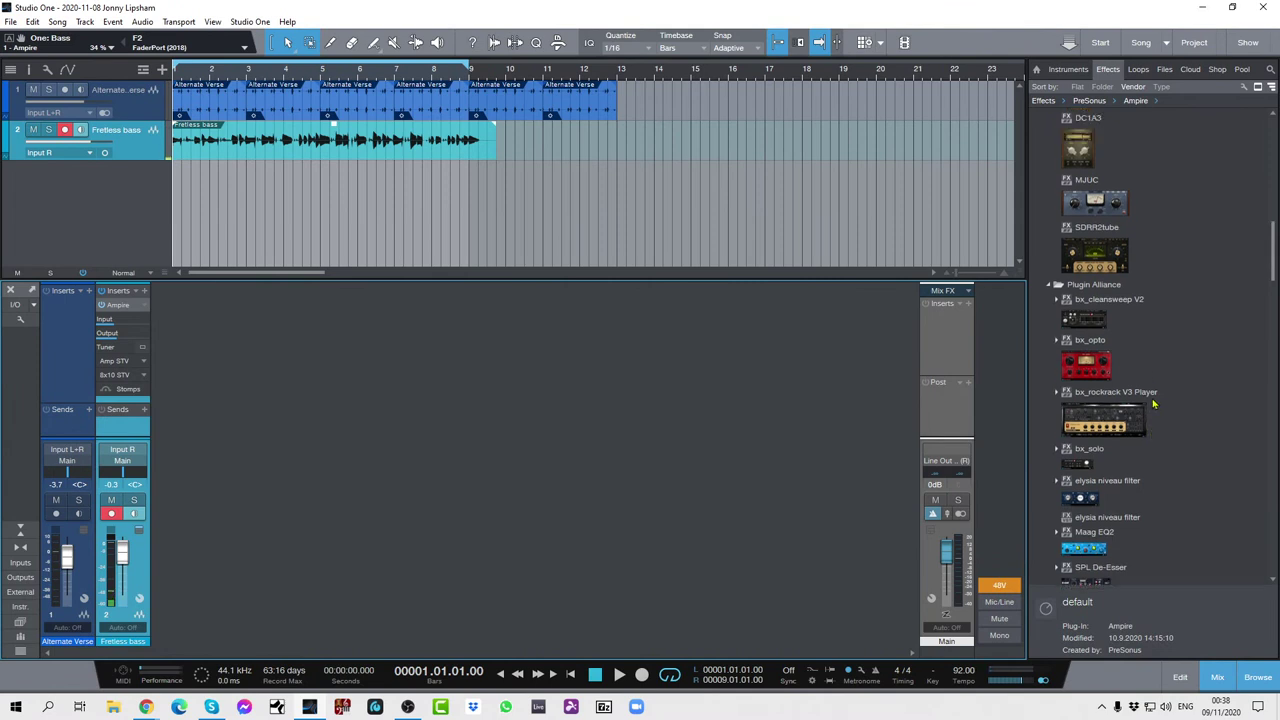
scroll(1152, 402, up, 10)
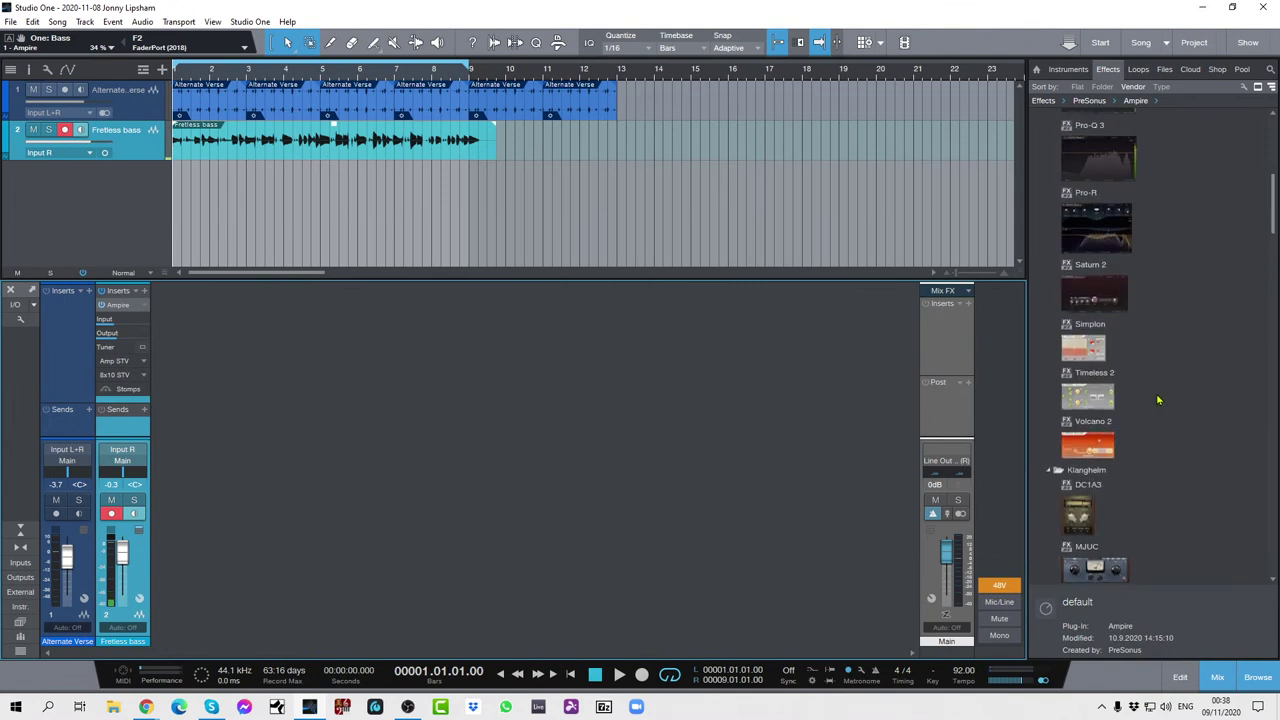
scroll(1158, 400, down, 12)
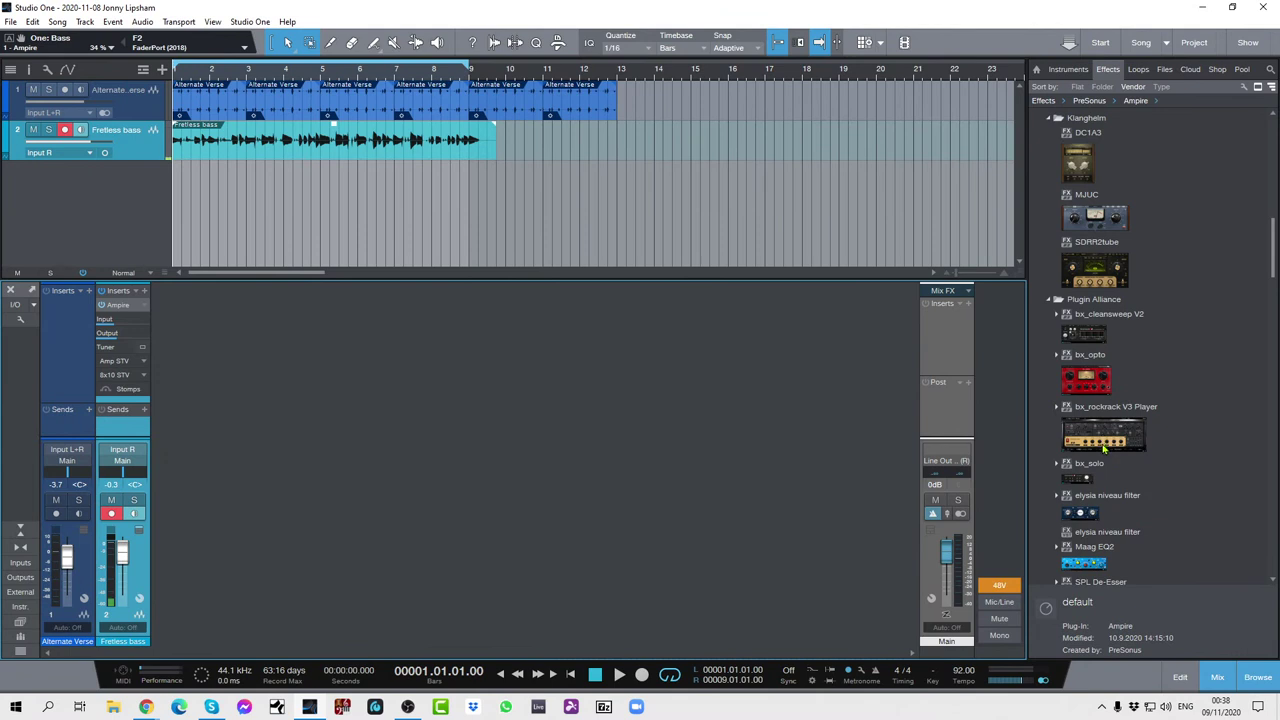
Reopen Ampire on the Fretless bass track and load the Compressor pedal into its first stomp slot
right_click(146, 308)
click(154, 321)
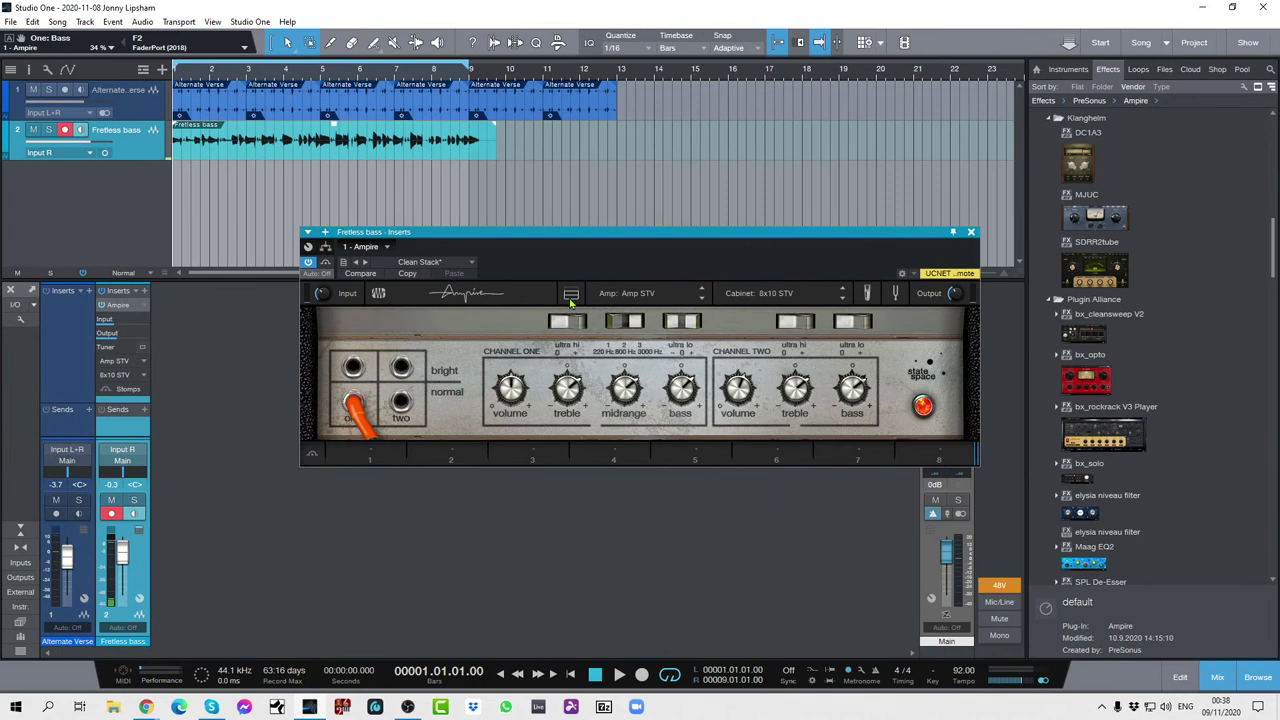
click(571, 297)
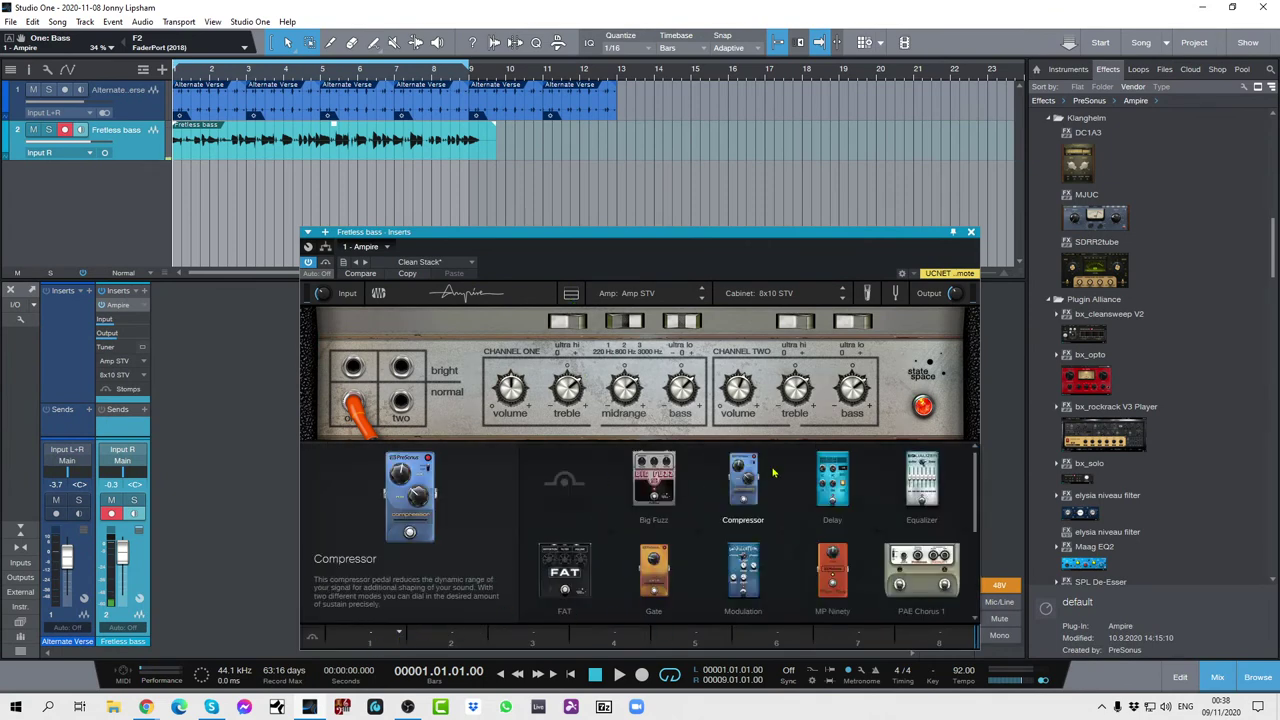
scroll(885, 515, down, 1)
scroll(885, 515, down, 1)
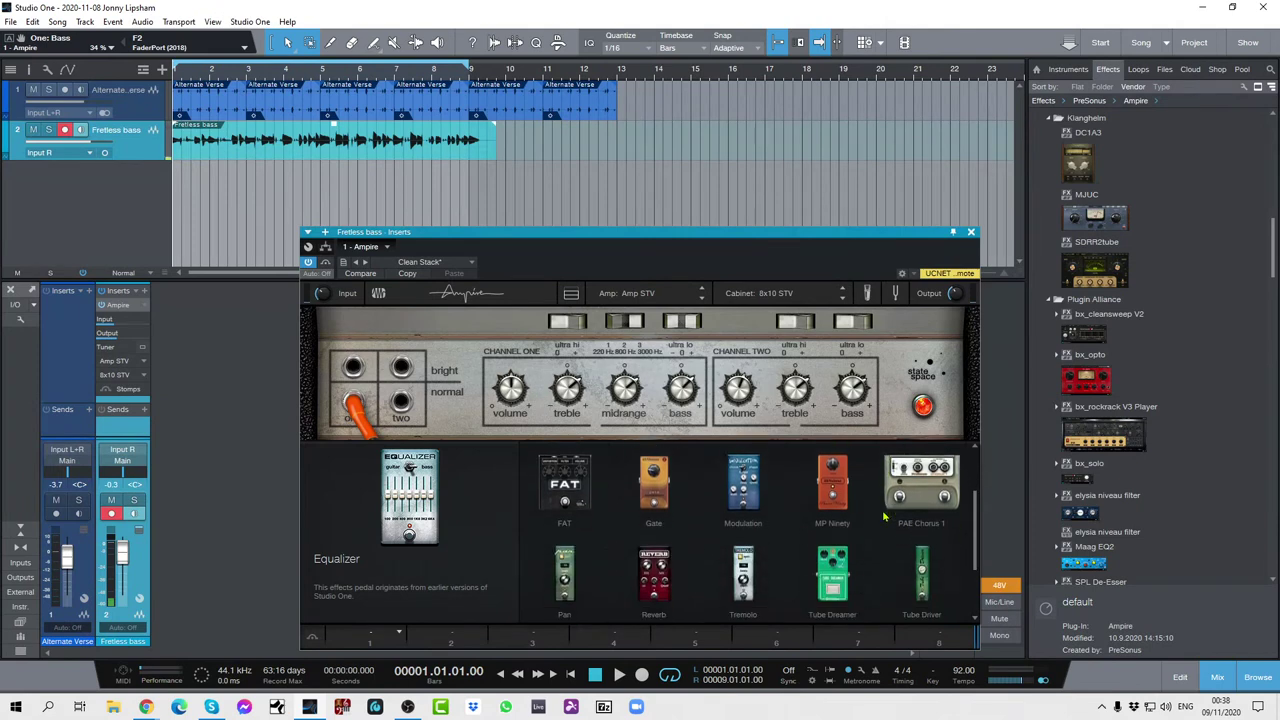
scroll(885, 515, up, 2)
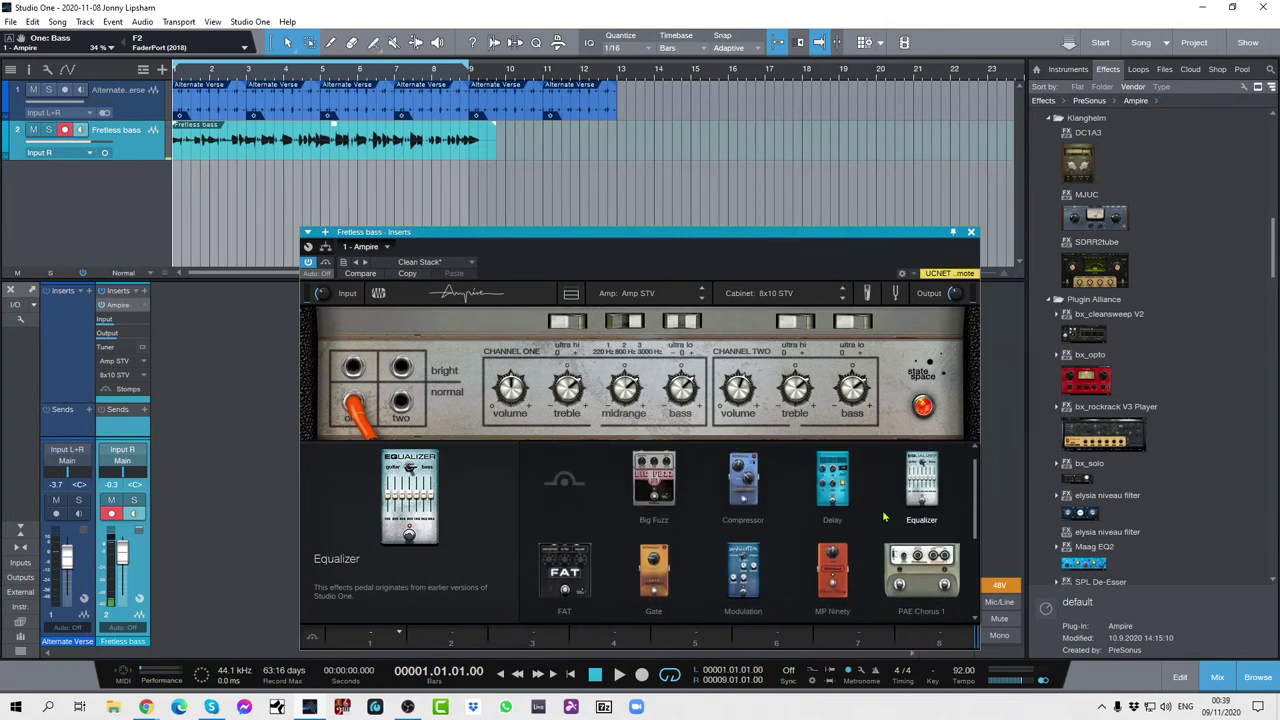
double_click(748, 485)
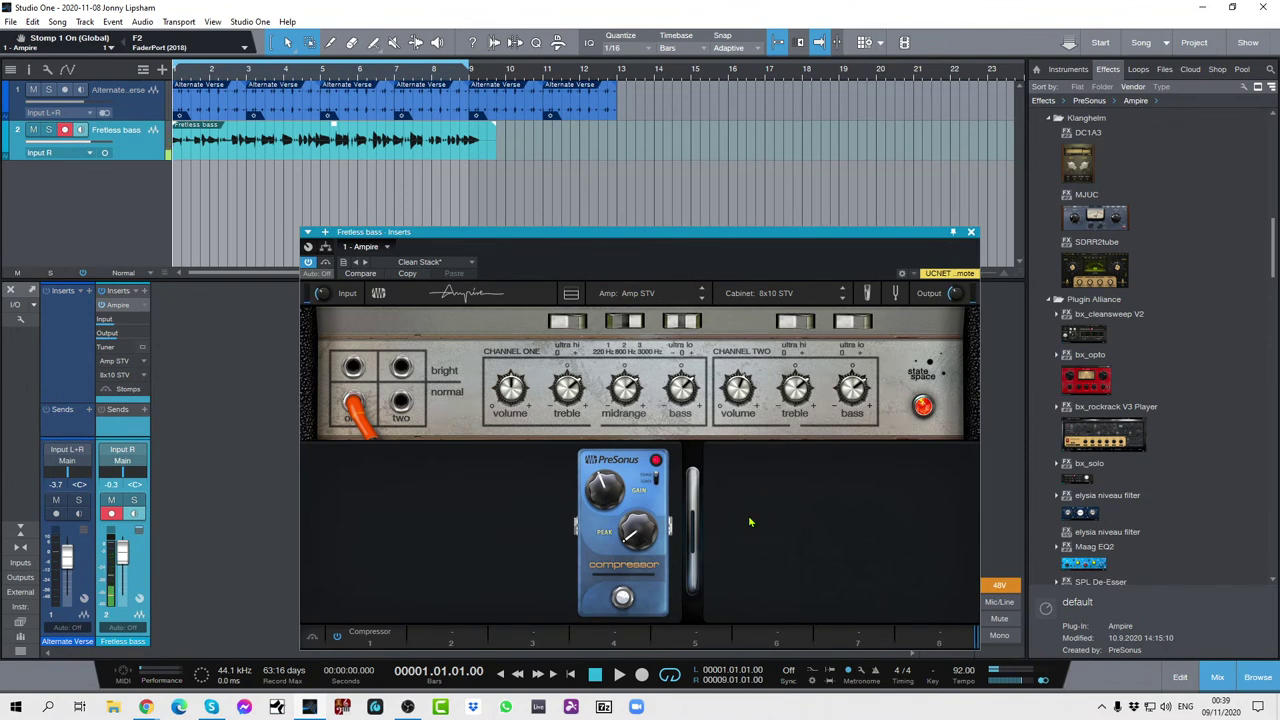
Set the Compressor pedal's peak reduction to 36 and keep Compressor as the pedal in the first slot
drag(639, 560, 643, 496)
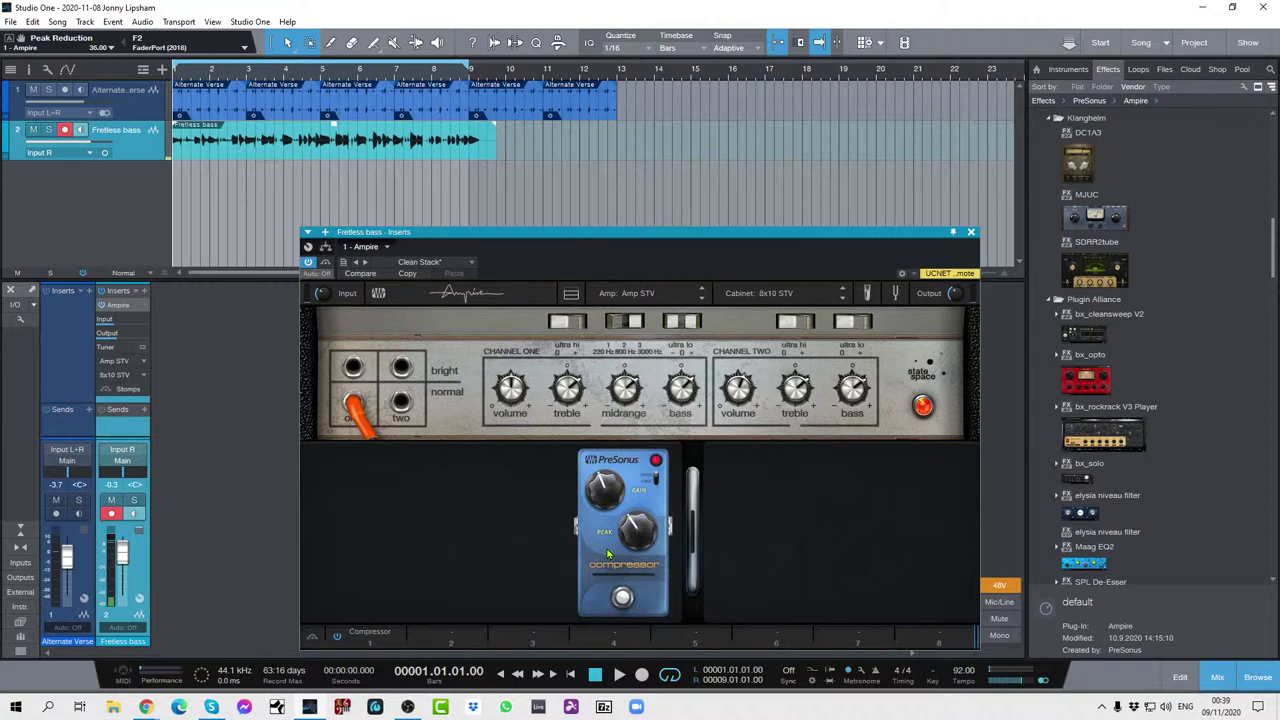
click(401, 638)
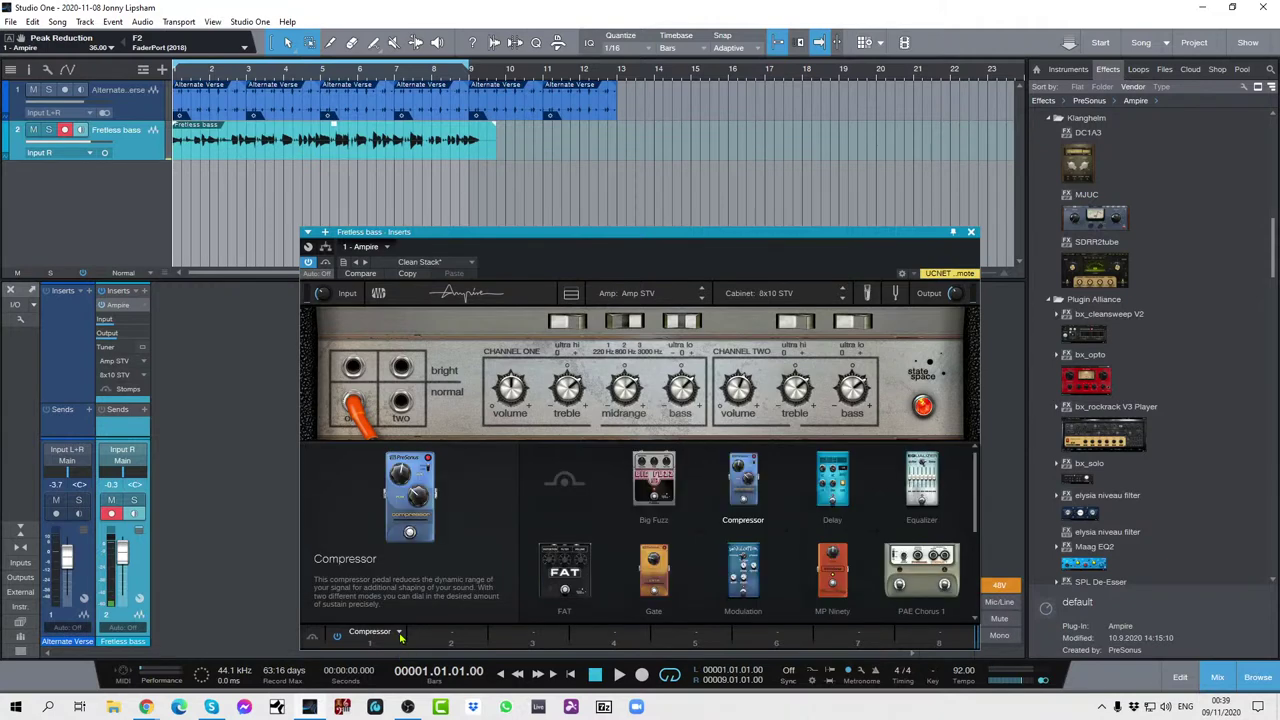
click(402, 636)
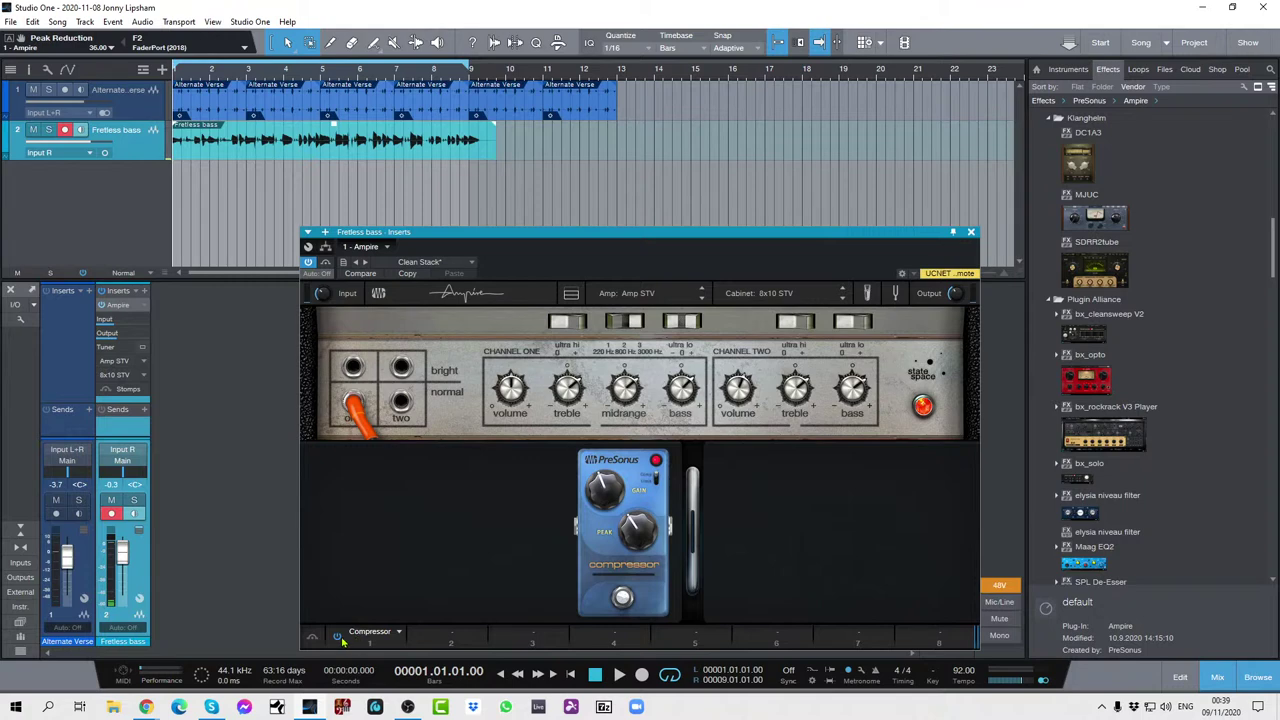